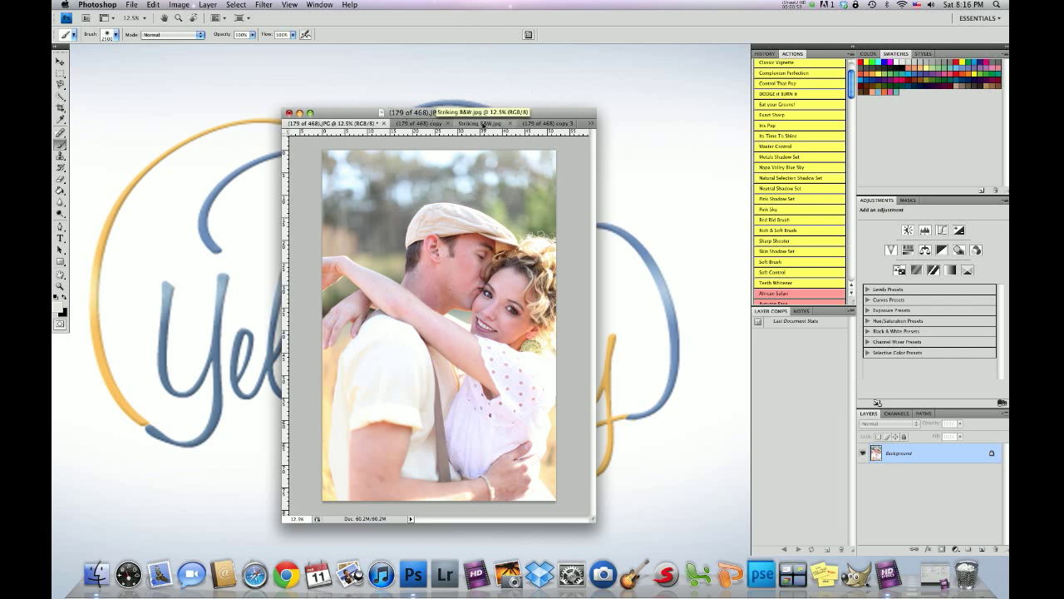
Compare the original colour photo (179 of 468).JPG with the finished Striking B&W.jpg version.
click(482, 125)
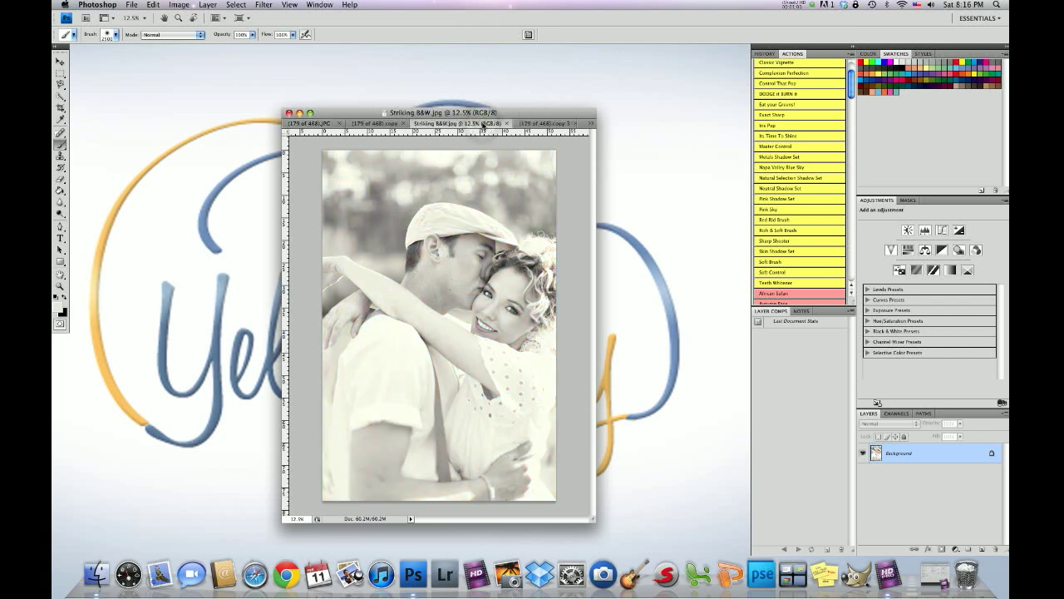
click(312, 125)
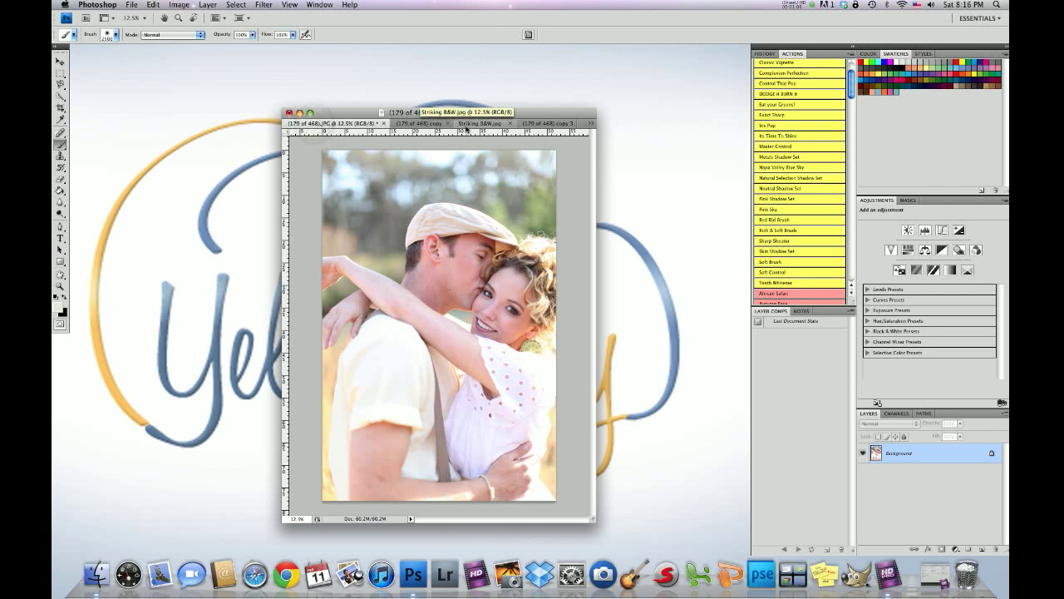
click(466, 124)
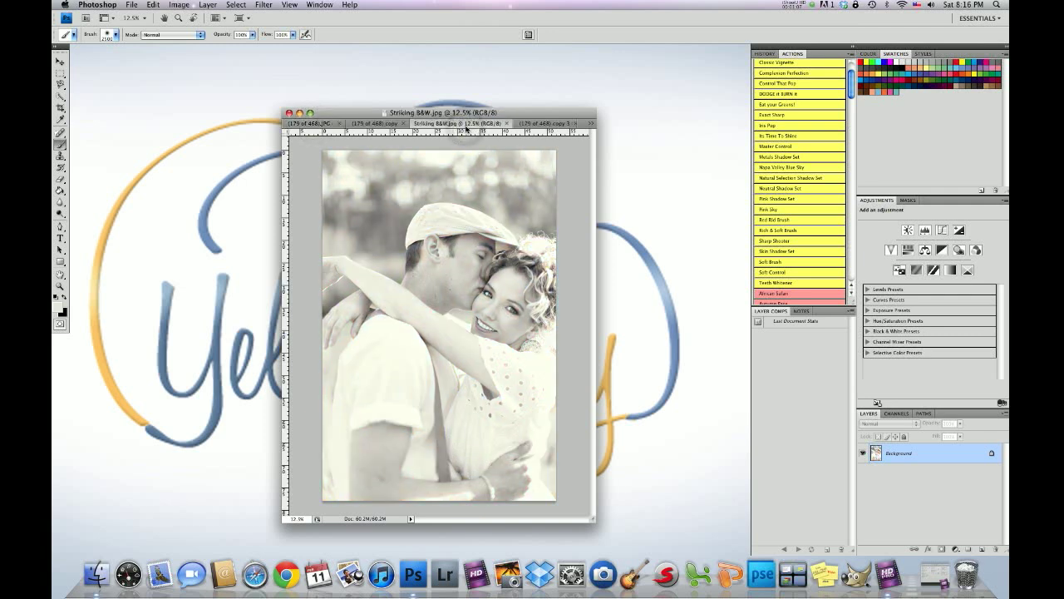
In the (179 of 468) copy document, make the Right On B&W group and the Exact Sharp layer visible.
click(374, 124)
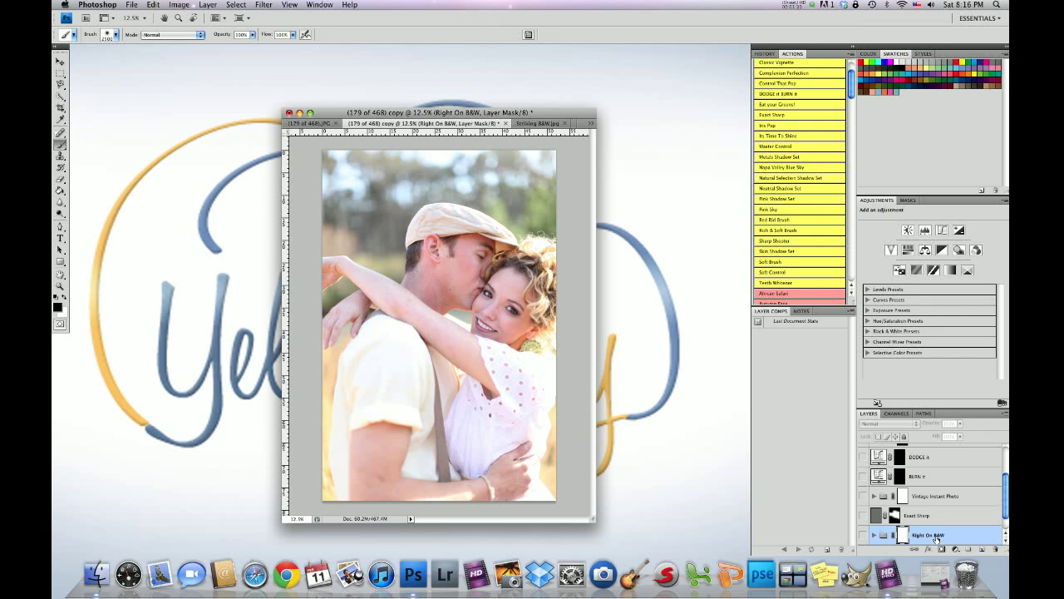
scroll(937, 539, down, 1)
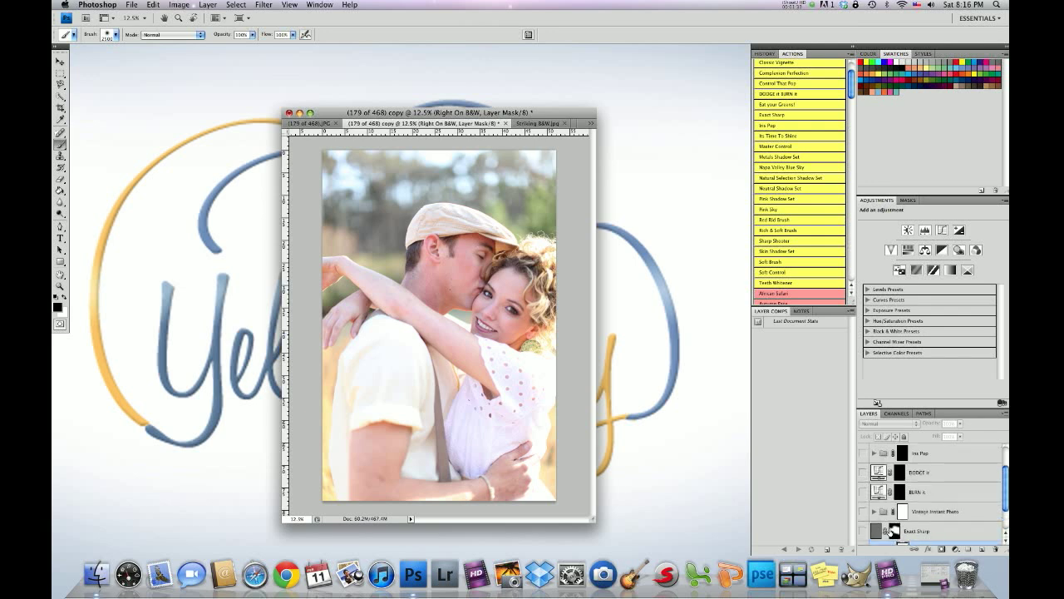
click(864, 517)
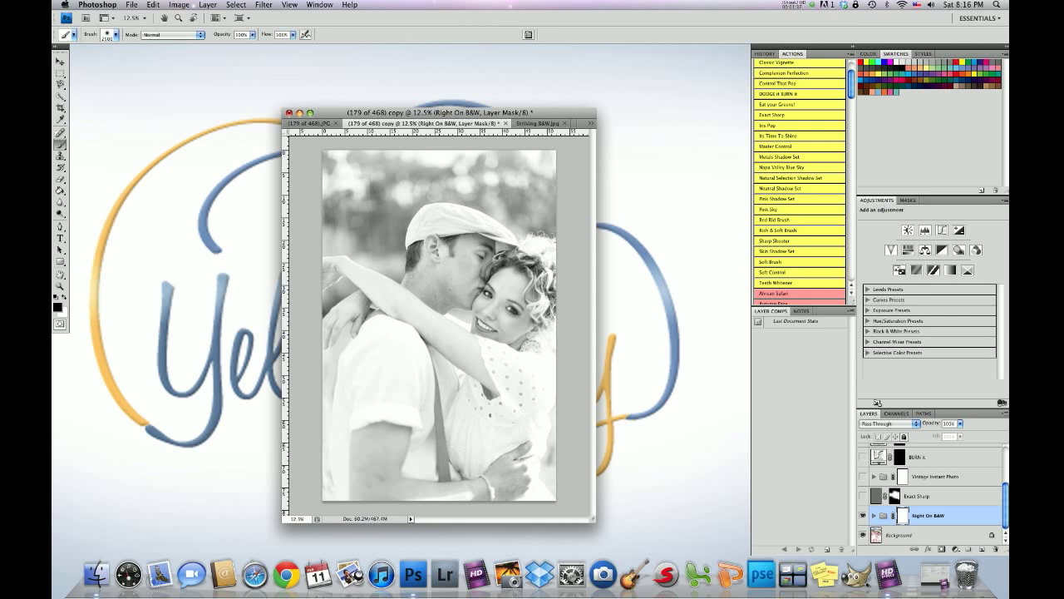
click(914, 496)
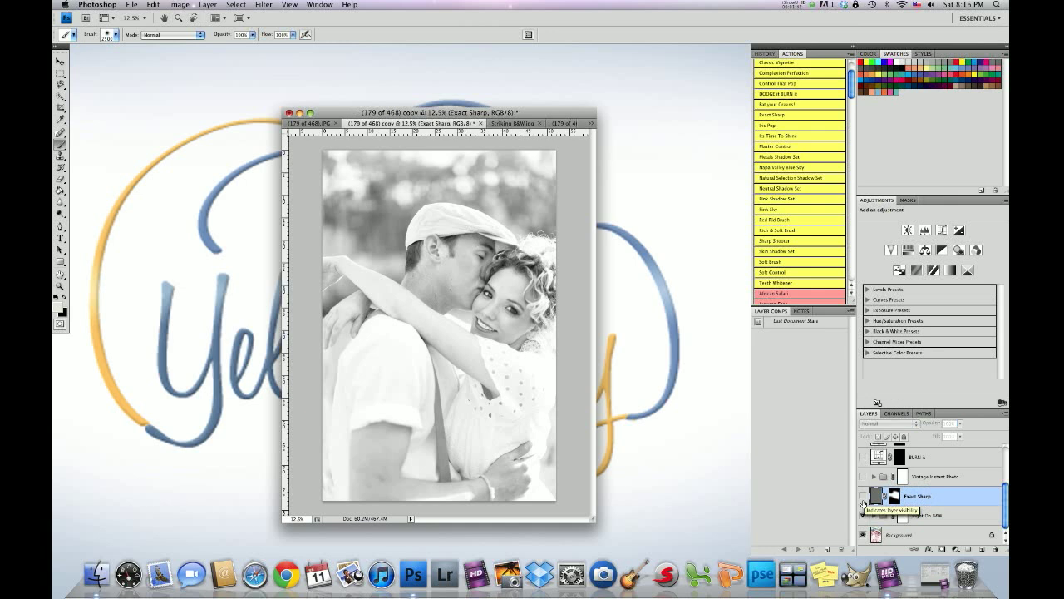
click(863, 497)
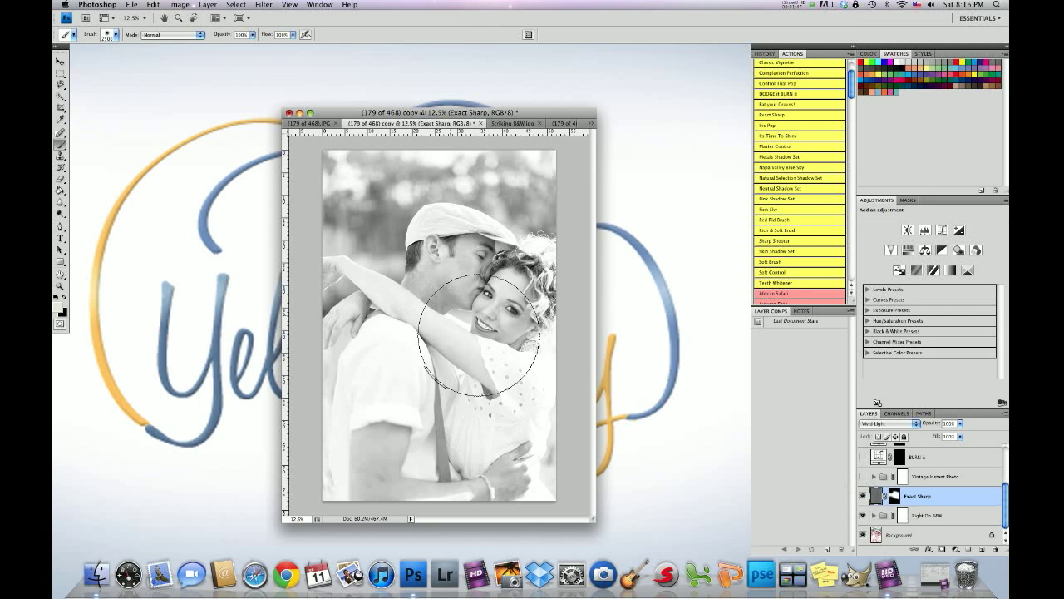
Paint black at about 49% brush opacity on the Exact Sharp mask over the photo's lower and upper areas.
click(895, 498)
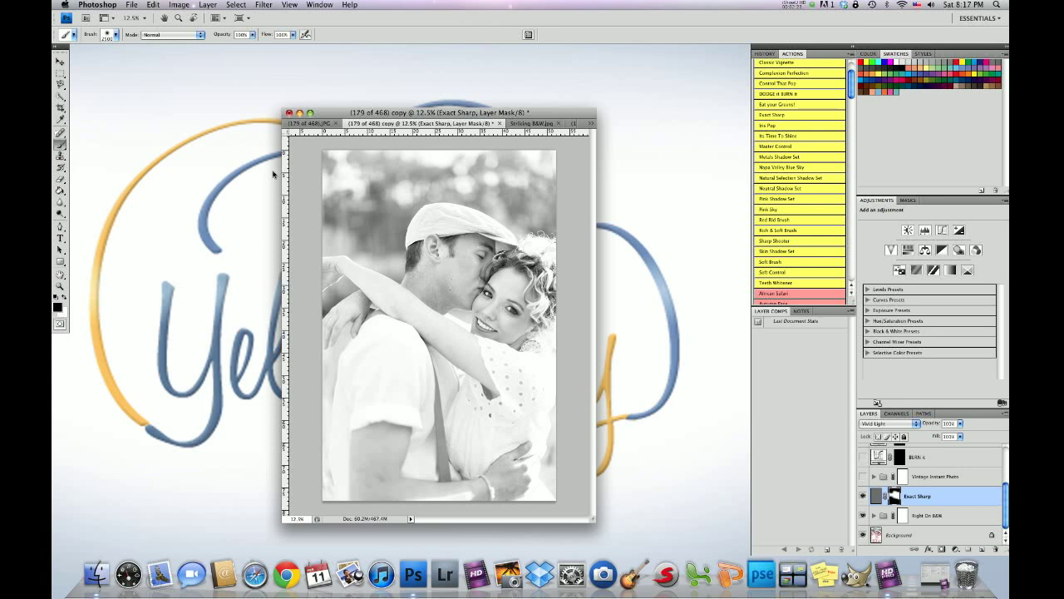
click(251, 35)
drag(254, 45, 230, 46)
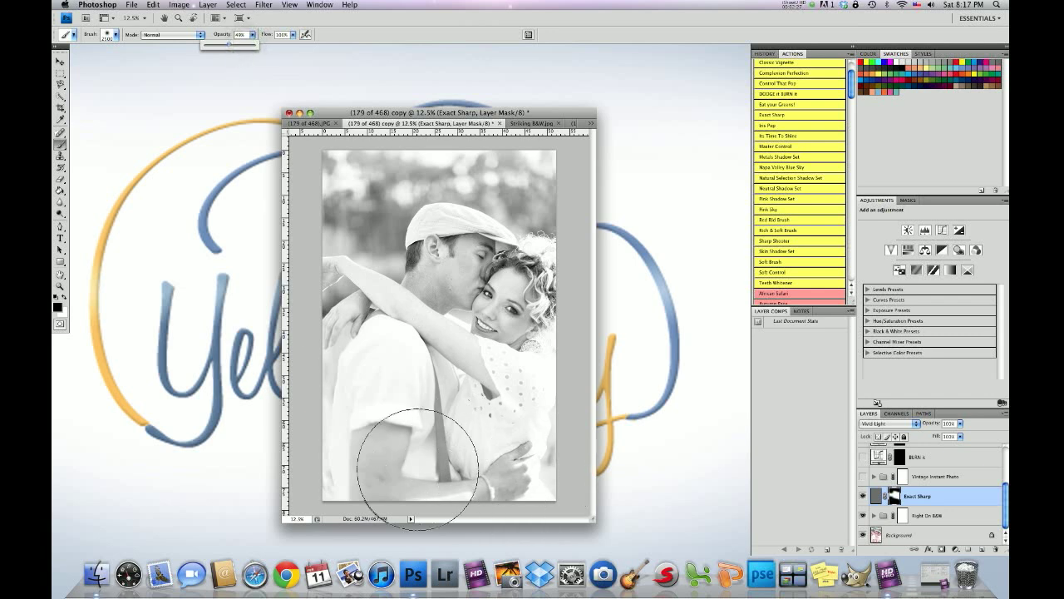
click(521, 481)
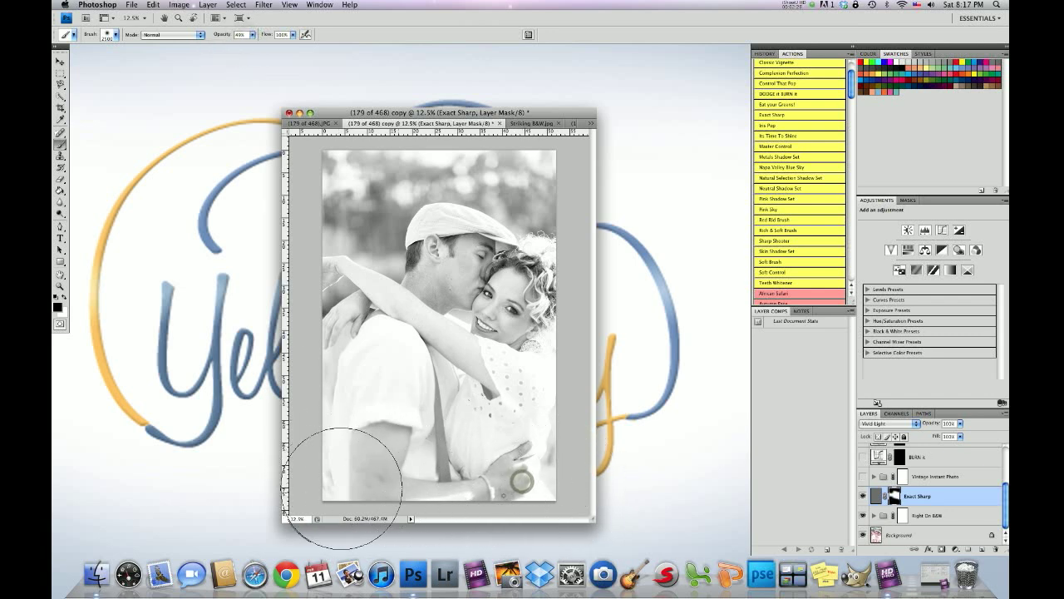
mouse_move(526, 165)
mouse_down()
mouse_move(465, 138)
mouse_move(366, 139)
mouse_move(349, 191)
mouse_up()
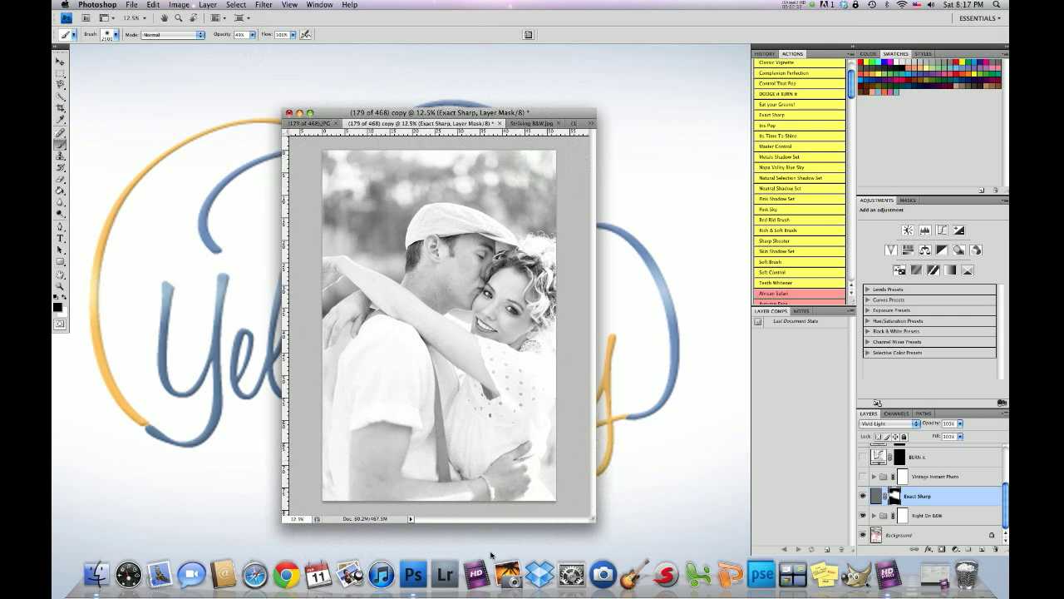
Select the Vintage Instant Photo group and toggle its visibility to preview the toning, leaving it shown.
click(920, 479)
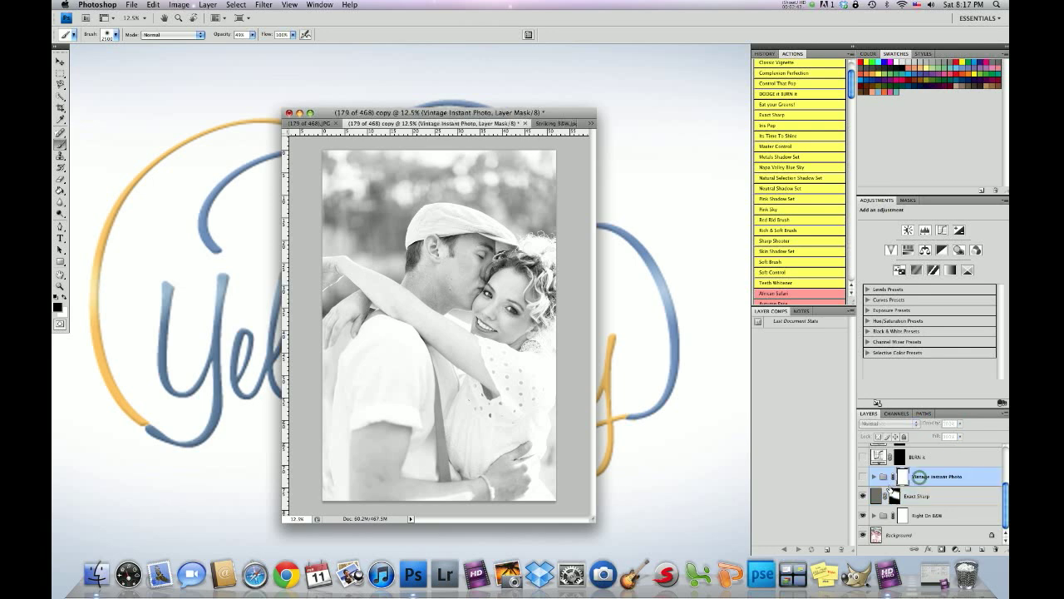
click(863, 478)
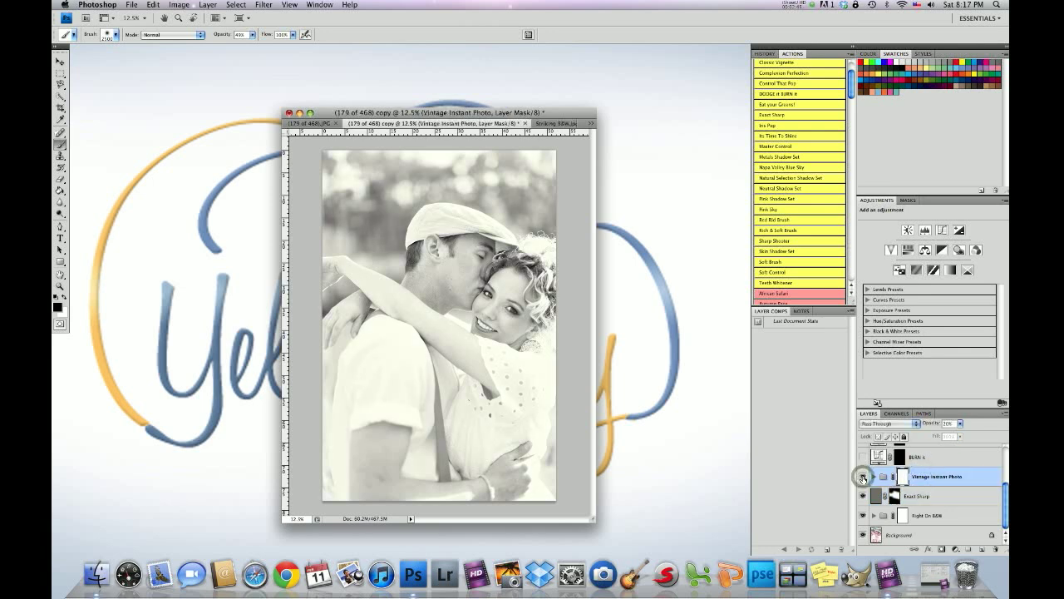
click(863, 478)
Select the DODGE it curves layer and make it visible.
scroll(934, 471, up, 2)
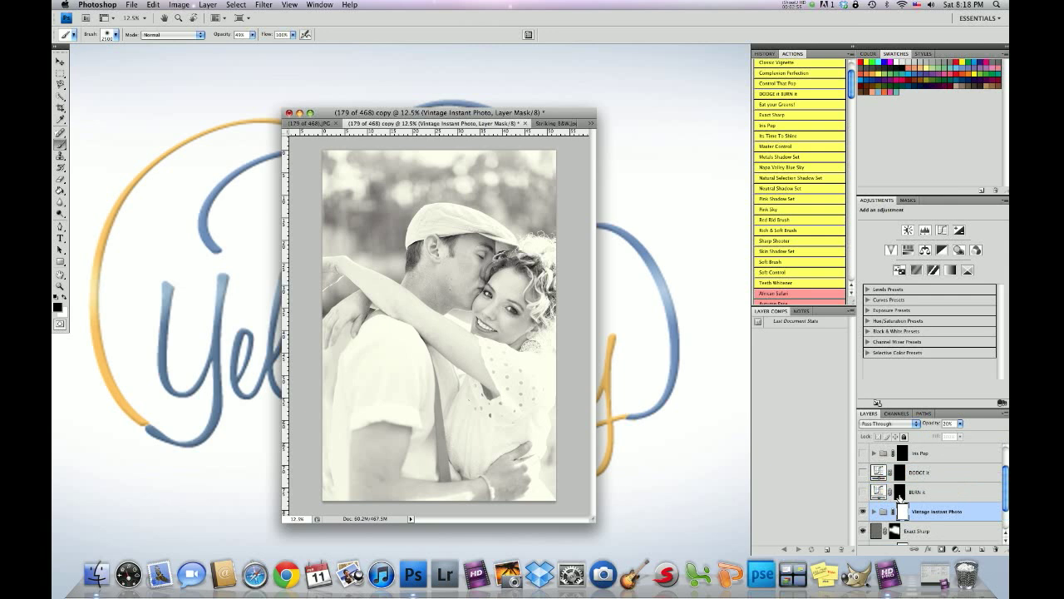
click(909, 472)
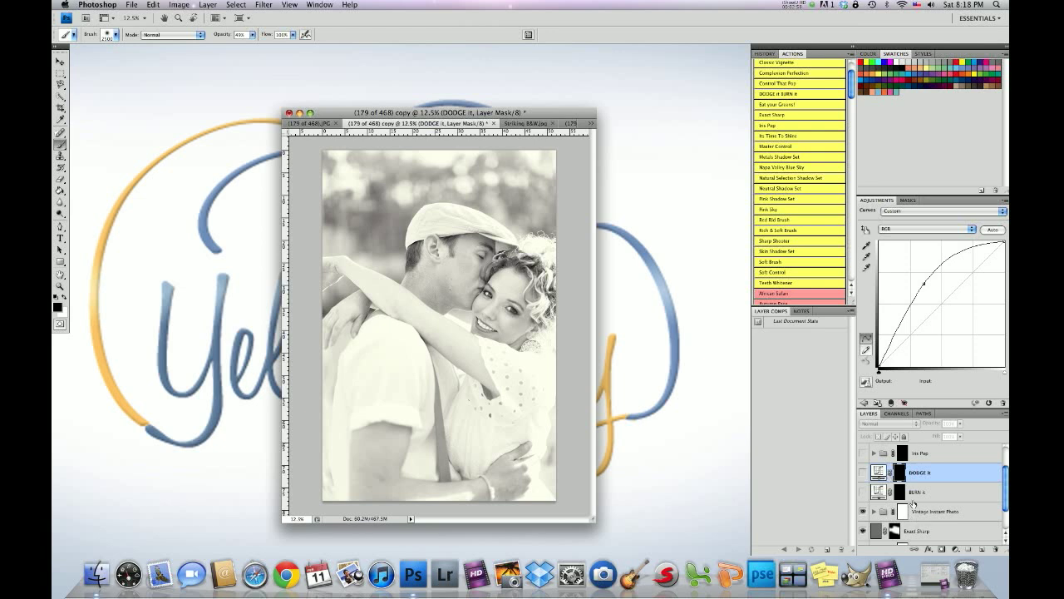
click(863, 475)
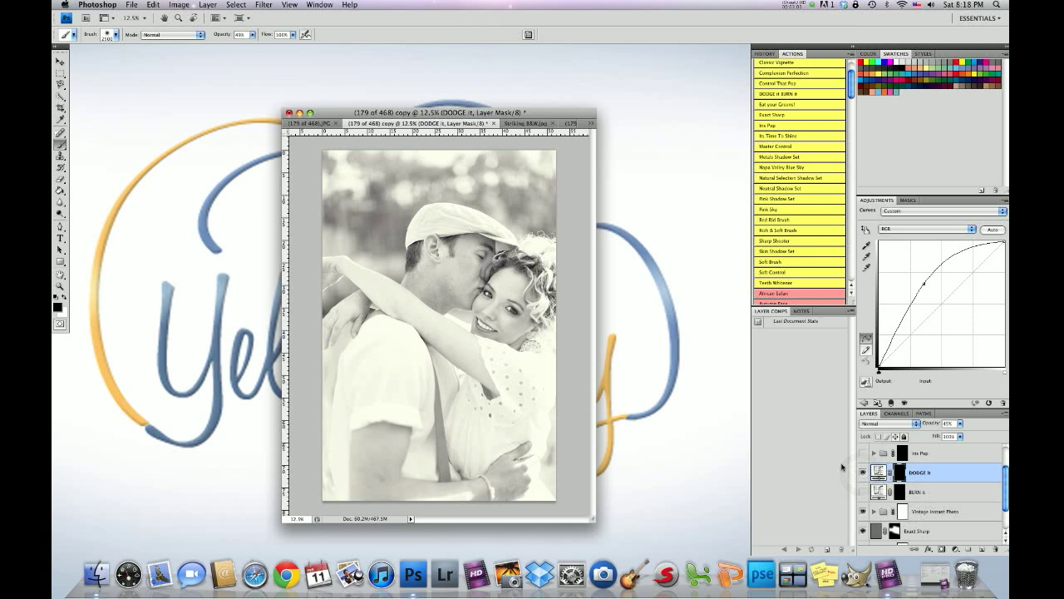
Brighten both of the woman's eyes by painting on the DODGE it mask with a small white brush at about 20% opacity.
key(super+equal)
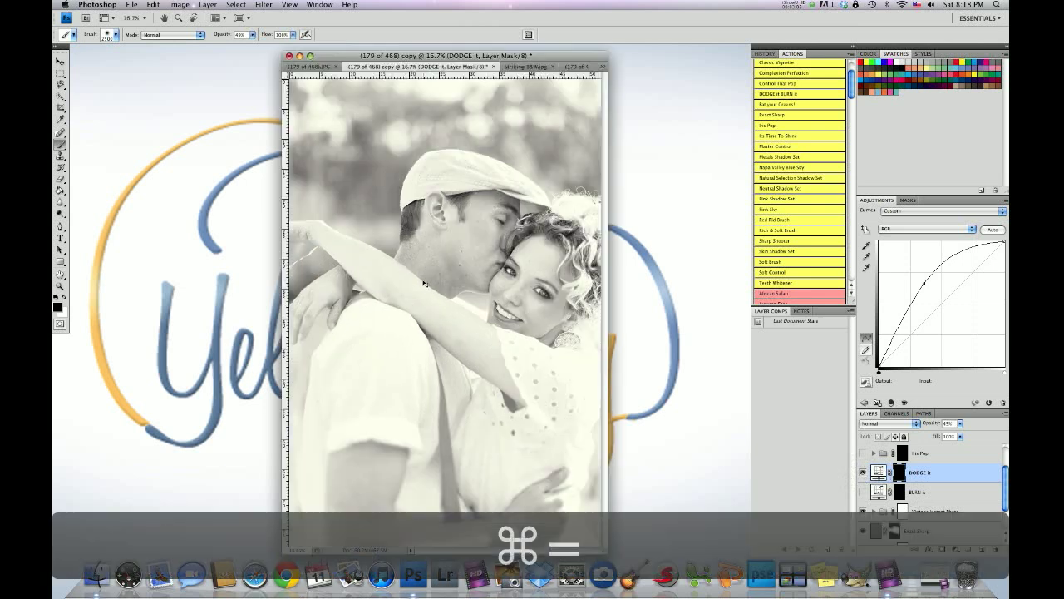
key(super+equal)
key(super+equal)
key(super+equal)
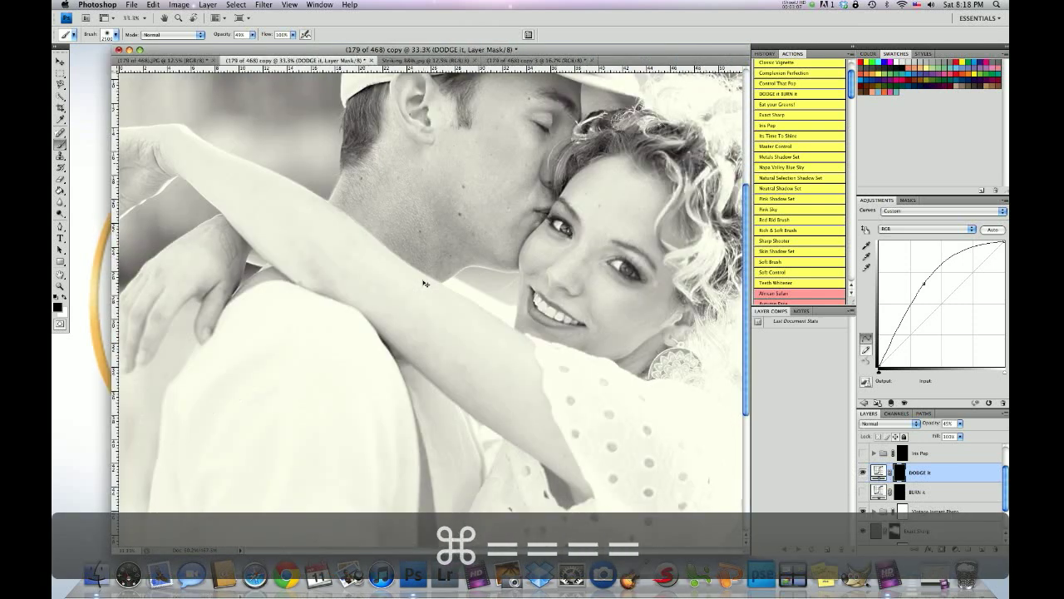
key(super+equal)
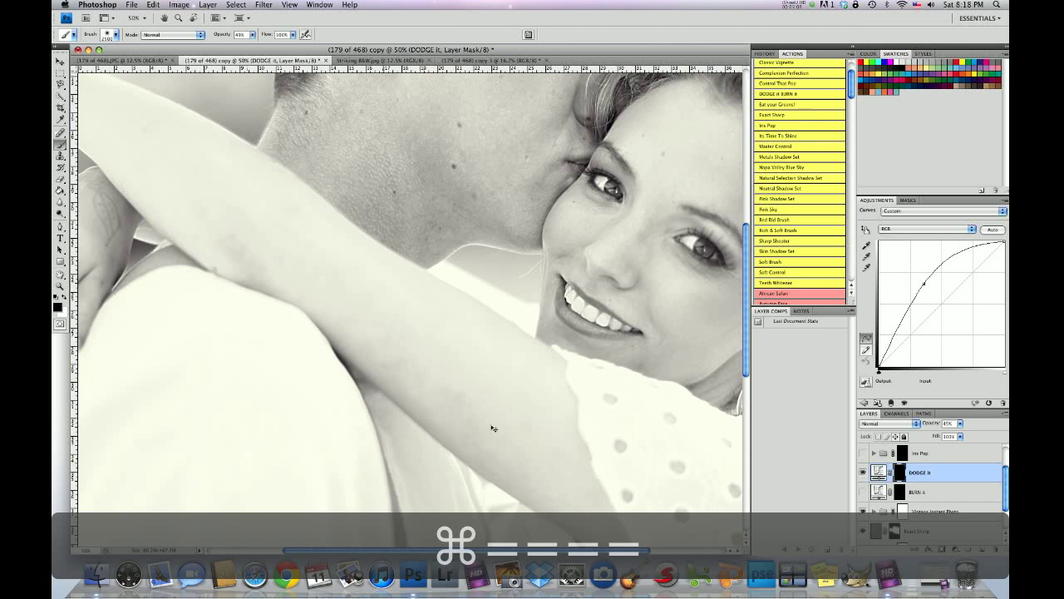
drag(382, 549, 436, 549)
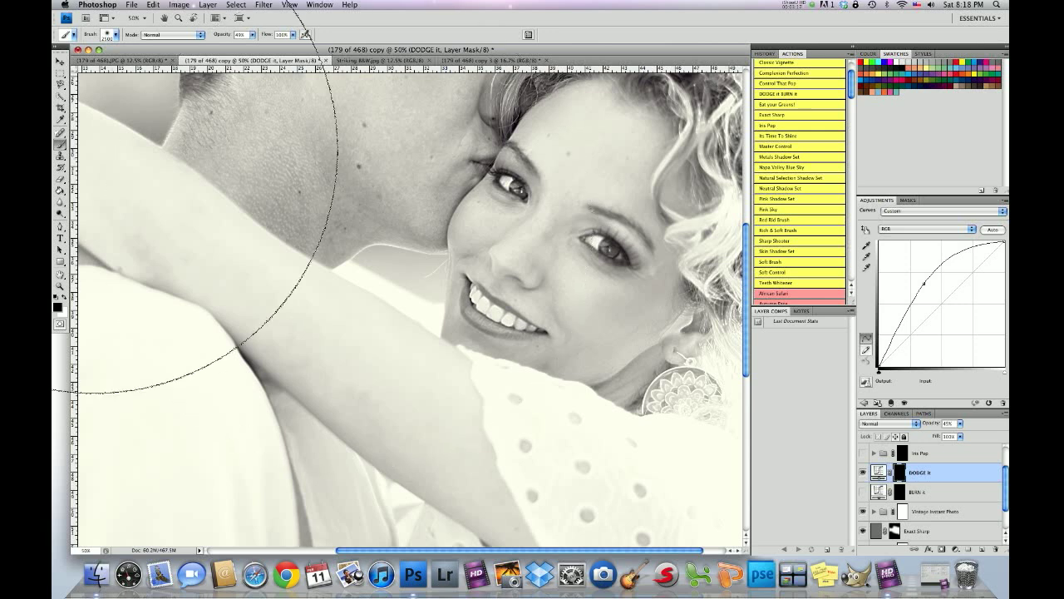
click(64, 297)
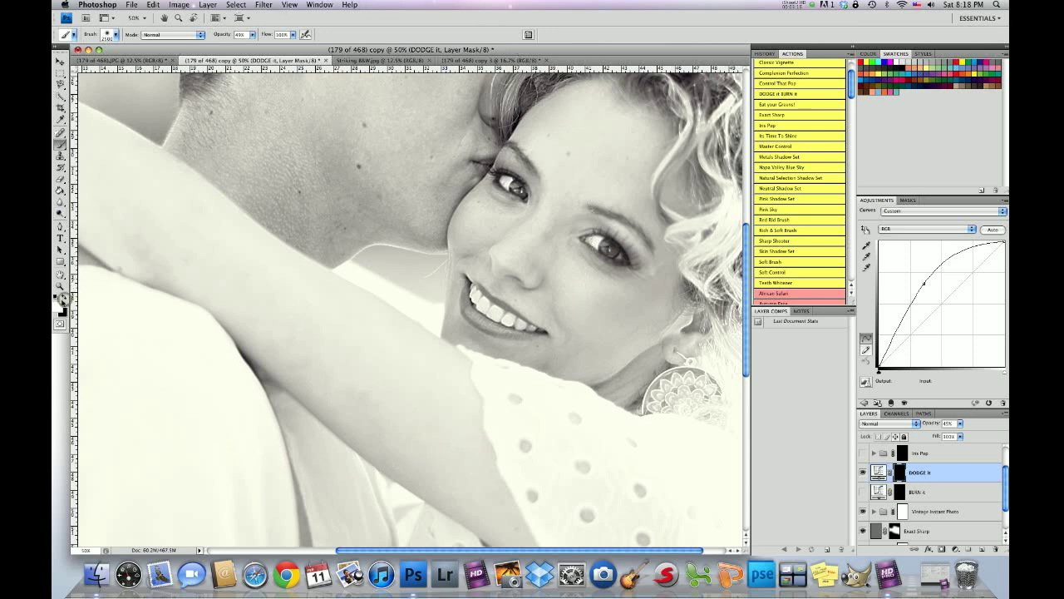
click(109, 35)
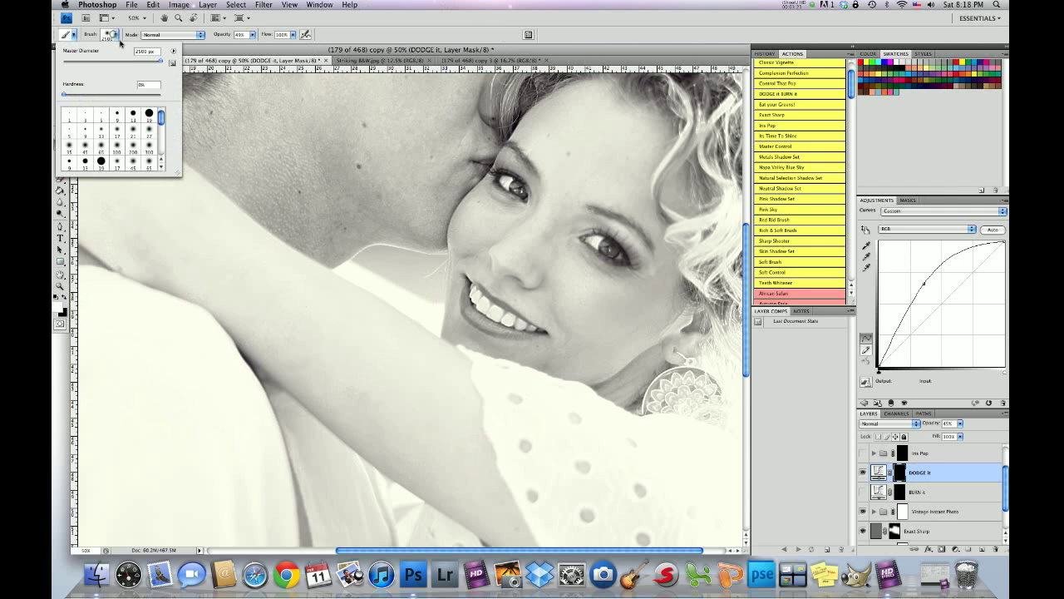
drag(118, 61, 91, 62)
drag(249, 35, 239, 46)
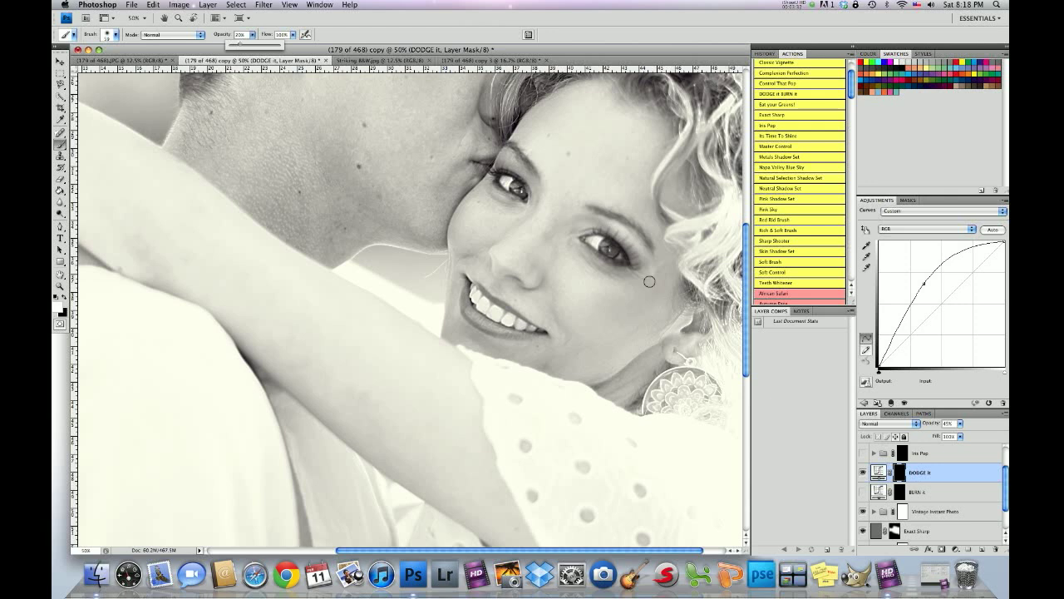
key(Return)
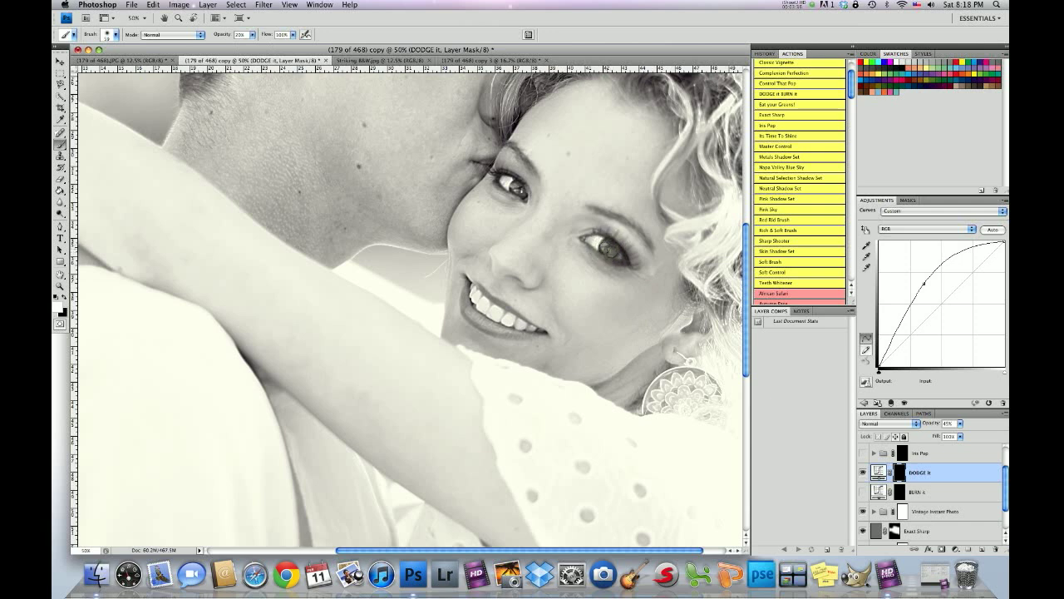
mouse_move(513, 189)
mouse_down()
mouse_move(521, 194)
mouse_move(504, 181)
mouse_move(516, 188)
mouse_up()
mouse_move(593, 241)
mouse_down()
mouse_move(617, 257)
mouse_move(607, 249)
mouse_up()
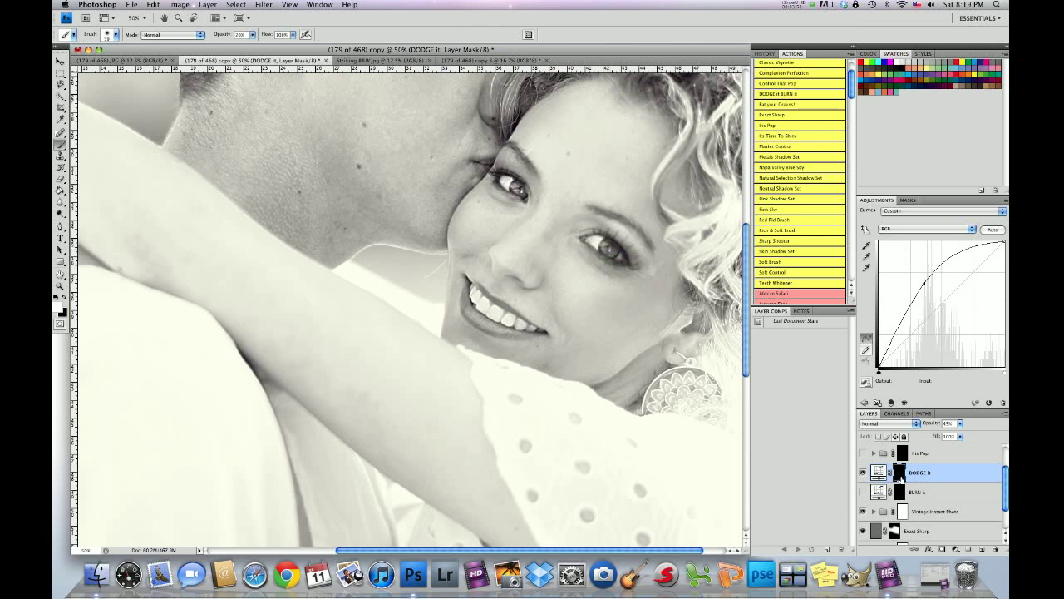
Make the Iris Pop group visible and paint white over the woman's irises on its mask.
click(923, 454)
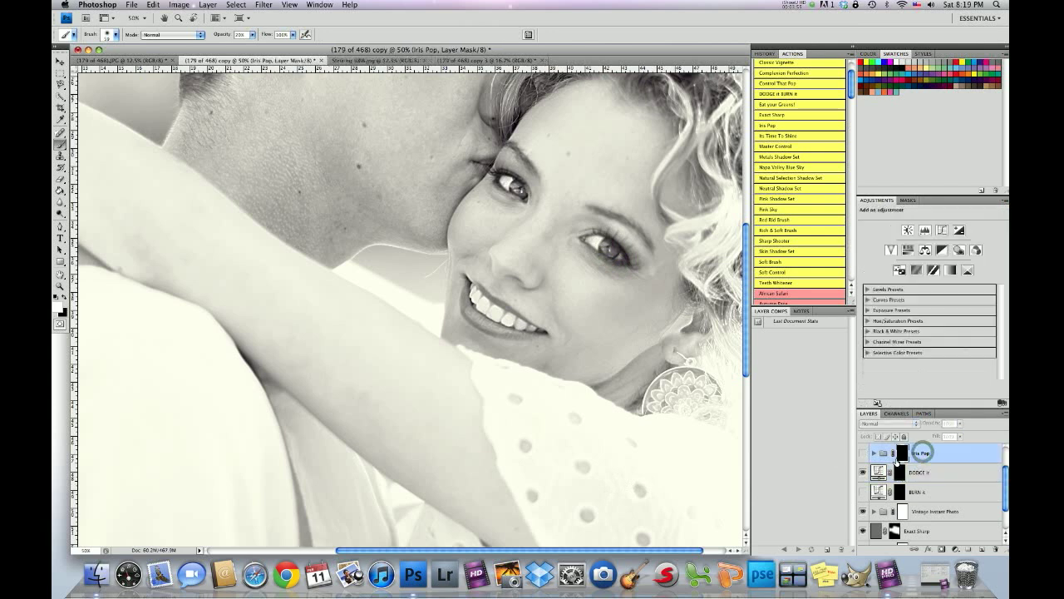
click(863, 454)
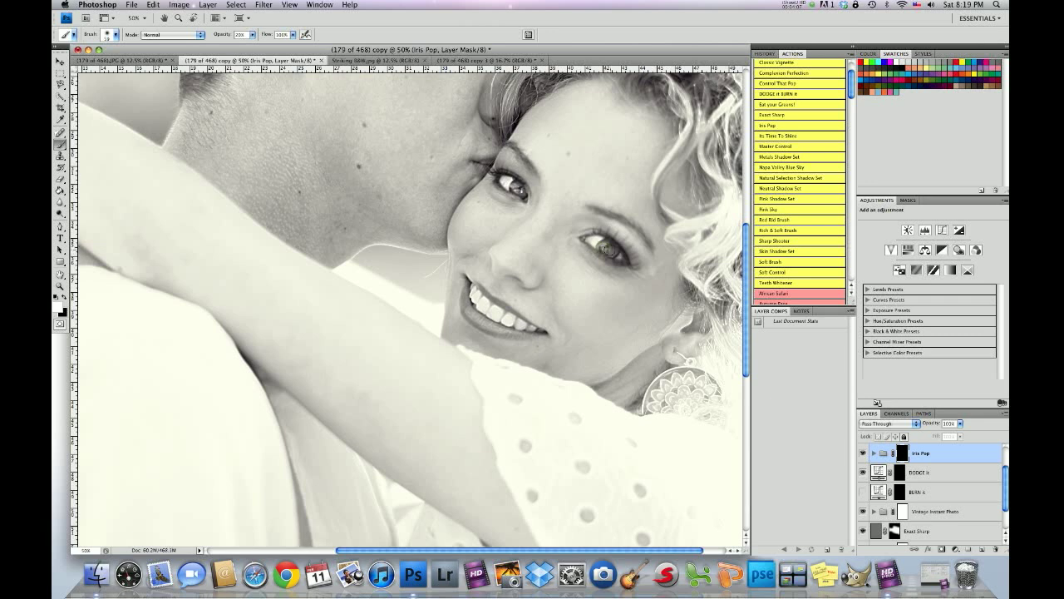
drag(516, 190, 517, 191)
Fine-tune the opacity of the DODGE it layer while judging the eyes against the whole photo.
scroll(881, 461, up, 2)
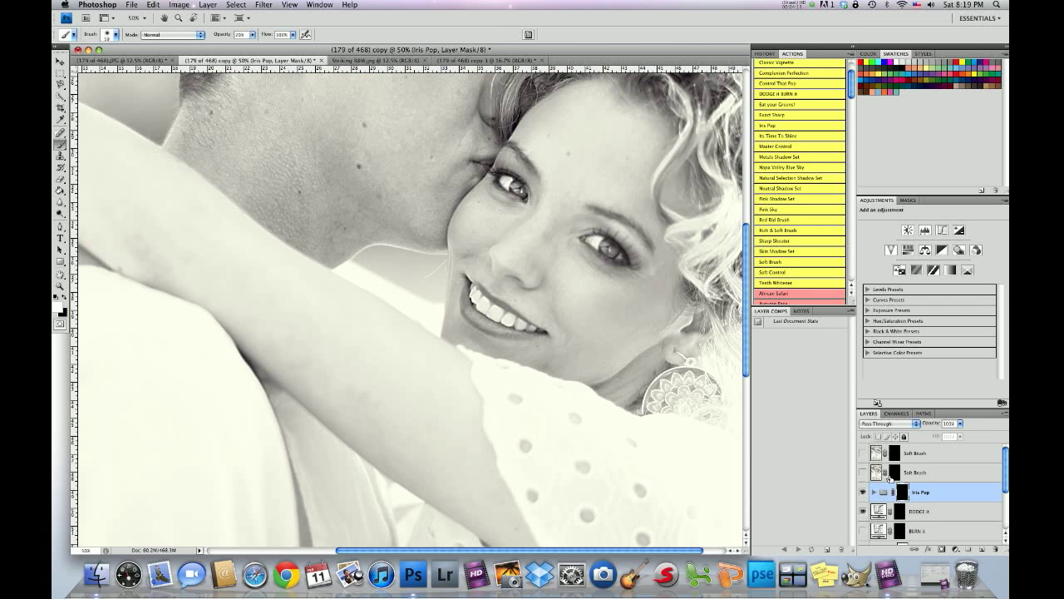
key(super+minus)
key(super+minus)
key(super+minus)
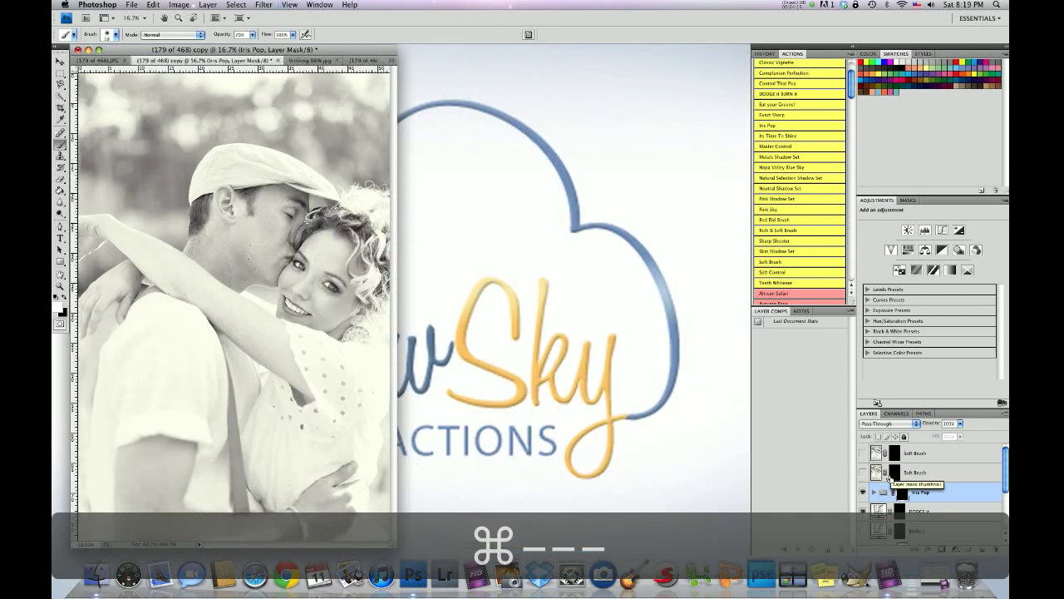
drag(326, 50, 509, 54)
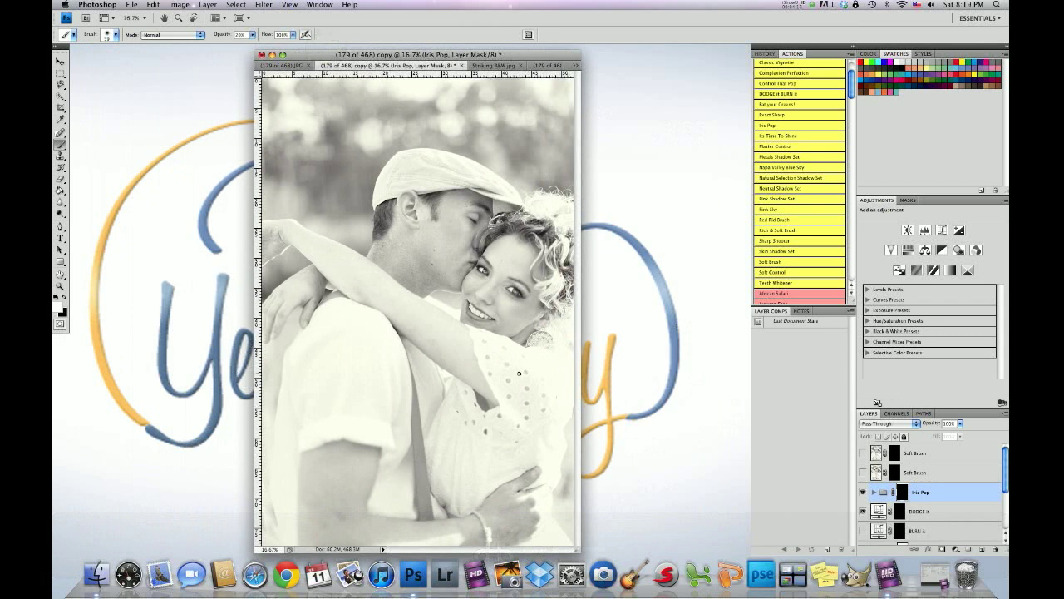
click(912, 512)
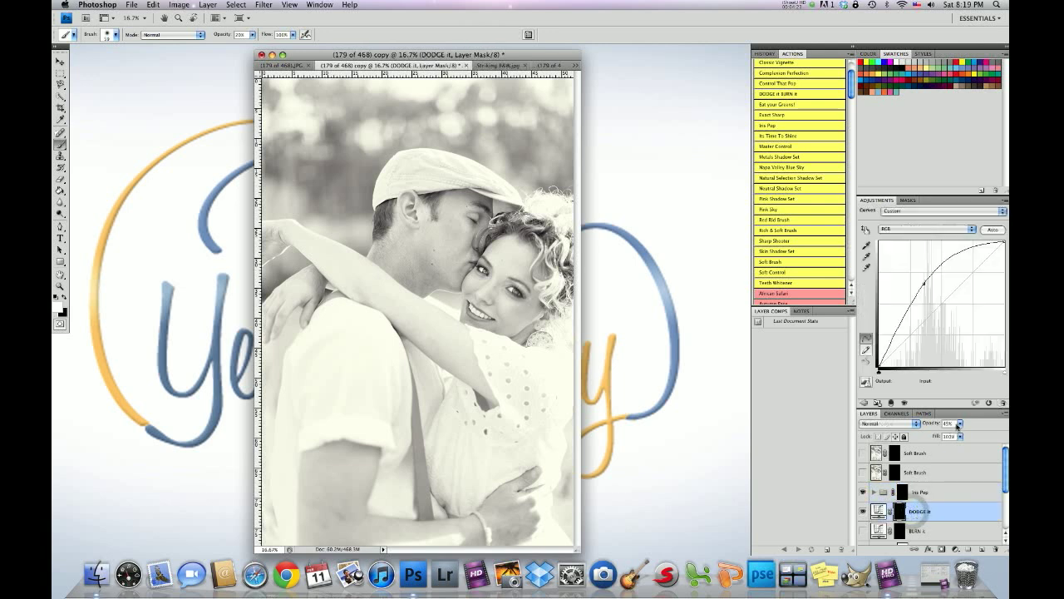
click(961, 424)
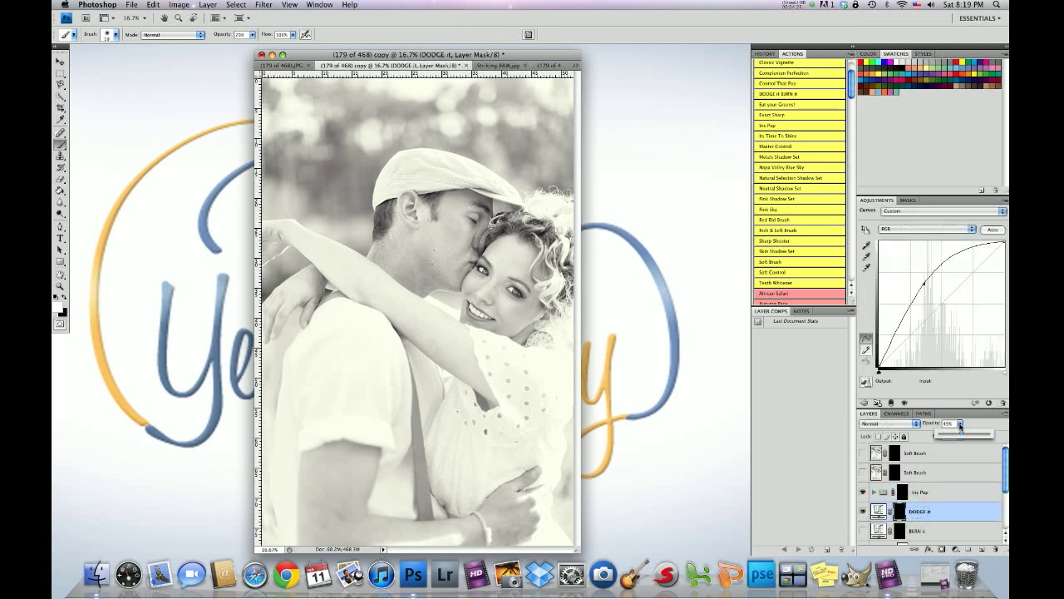
drag(960, 424, 967, 434)
drag(976, 433, 955, 433)
drag(957, 431, 958, 431)
Make the lower Soft Brush layer visible and paint its mask around the photo's outer areas with a 1714 px brush at 100% opacity.
click(912, 473)
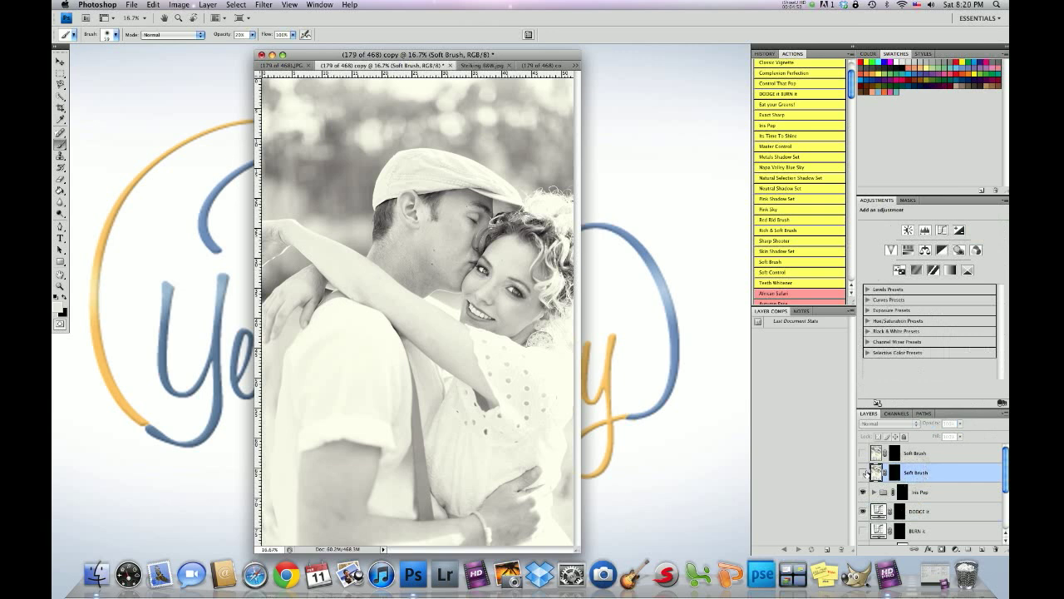
click(894, 473)
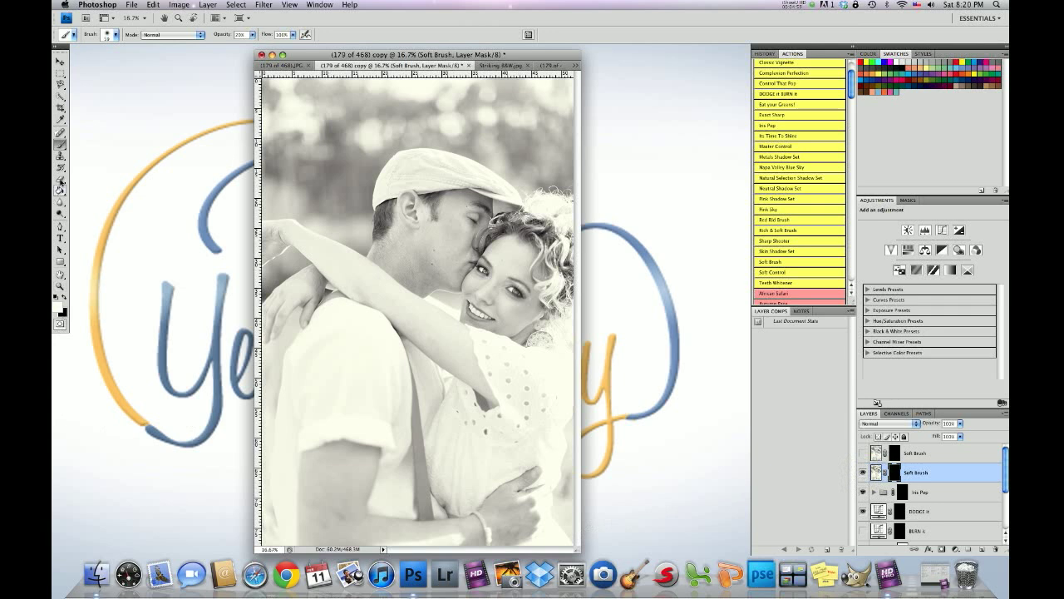
click(106, 35)
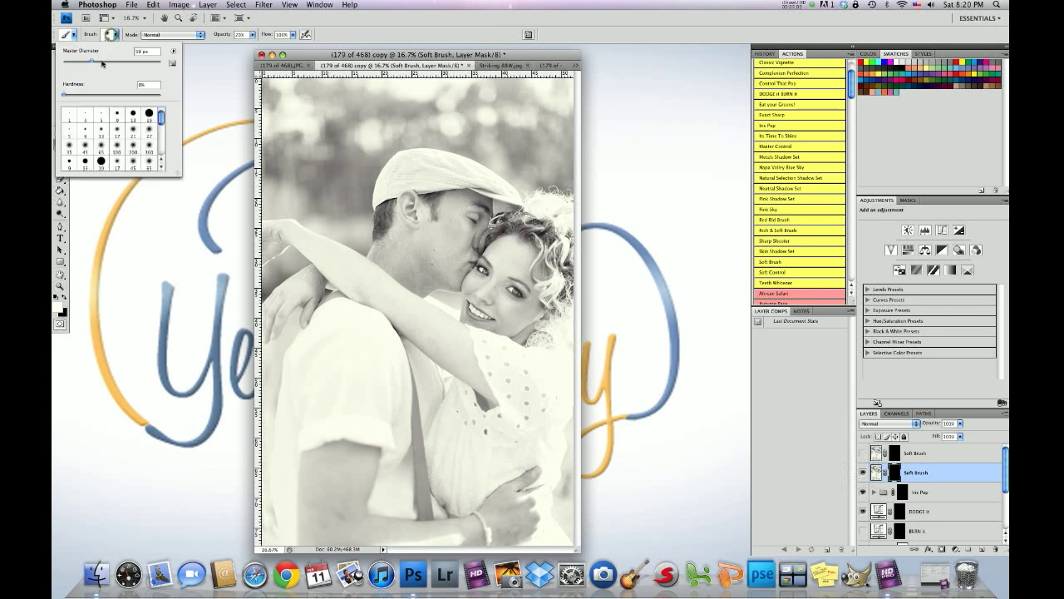
drag(143, 69, 158, 61)
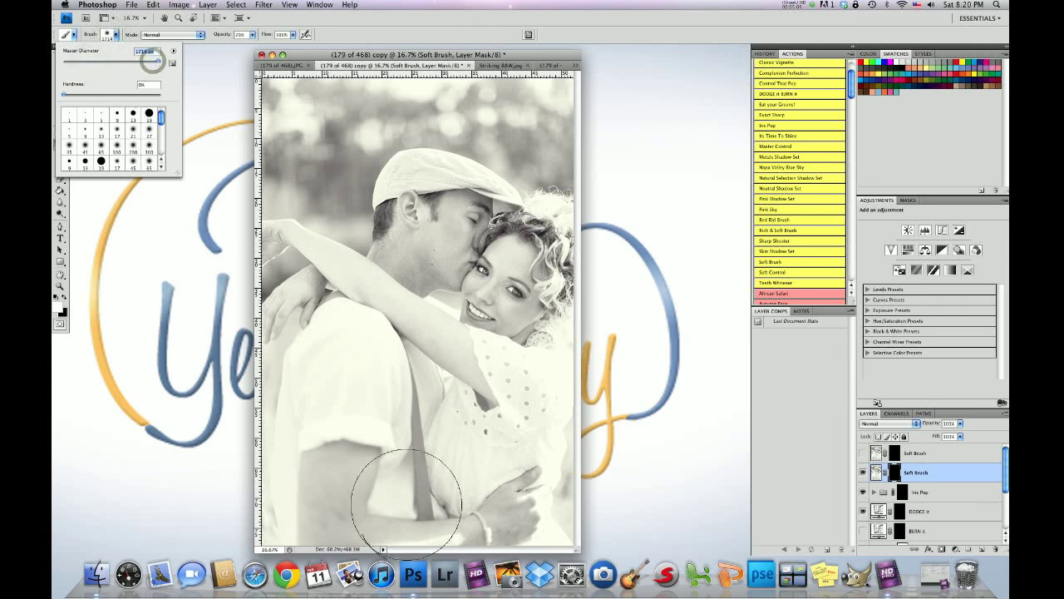
click(253, 35)
drag(255, 42, 293, 43)
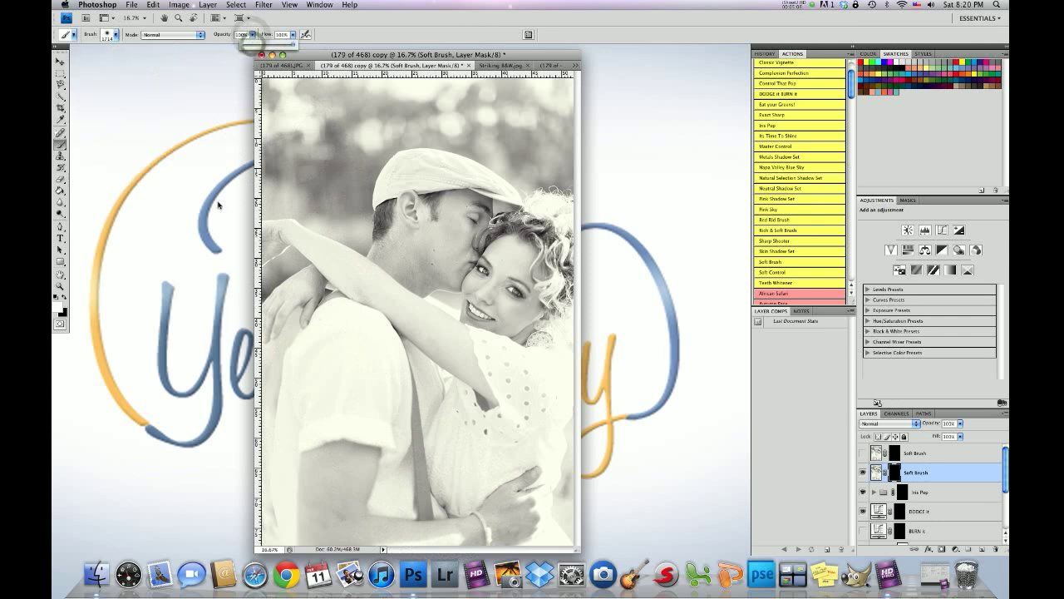
mouse_move(544, 506)
mouse_down()
mouse_move(404, 518)
mouse_move(261, 499)
mouse_move(535, 499)
mouse_move(492, 488)
mouse_move(268, 487)
mouse_move(527, 487)
mouse_move(475, 502)
mouse_move(276, 505)
mouse_move(305, 482)
mouse_move(526, 500)
mouse_move(365, 508)
mouse_move(319, 493)
mouse_move(499, 463)
mouse_up()
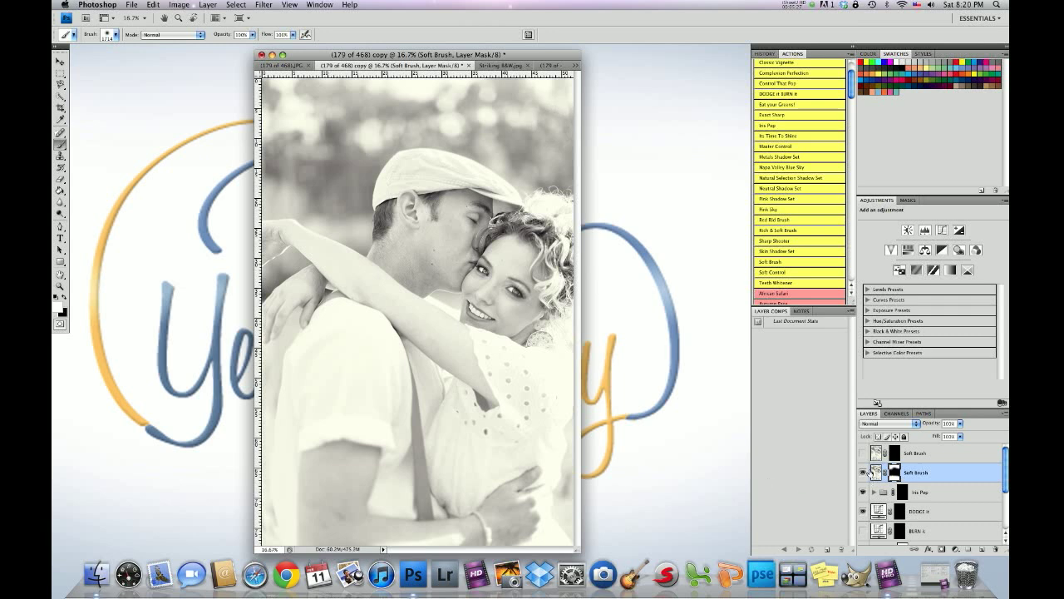
Make the upper Soft Brush layer visible and paint its mask across the photo's lower edge and the upper background.
click(907, 453)
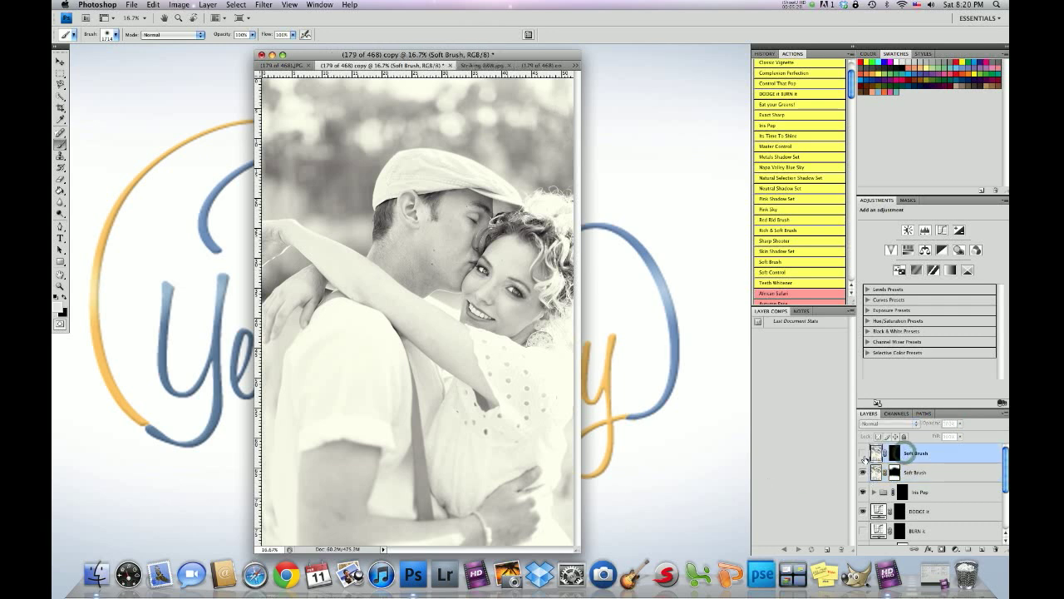
click(894, 454)
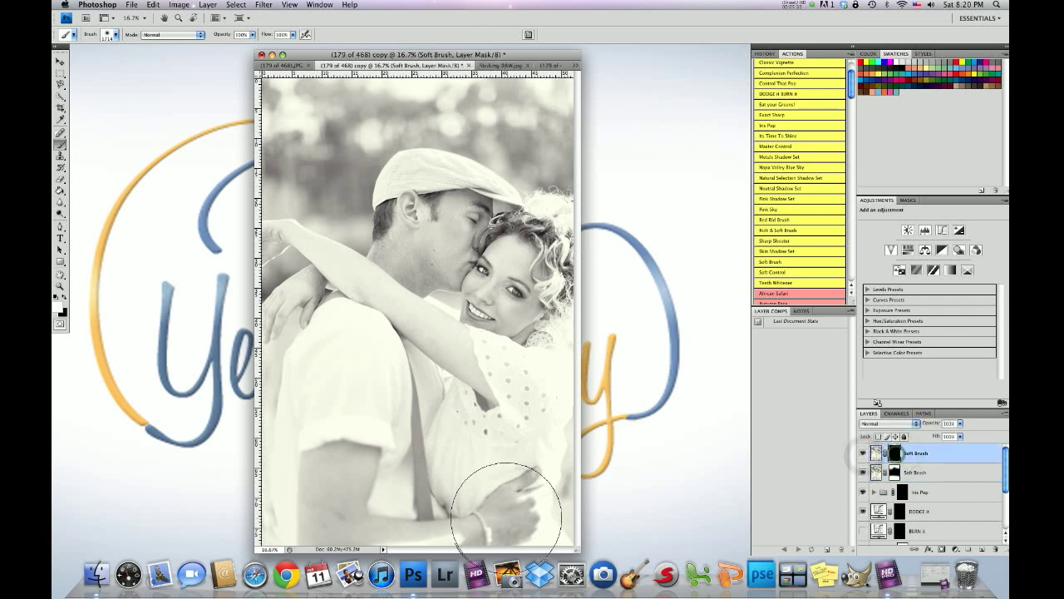
mouse_move(555, 509)
mouse_down()
mouse_move(280, 499)
mouse_move(566, 513)
mouse_move(297, 507)
mouse_up()
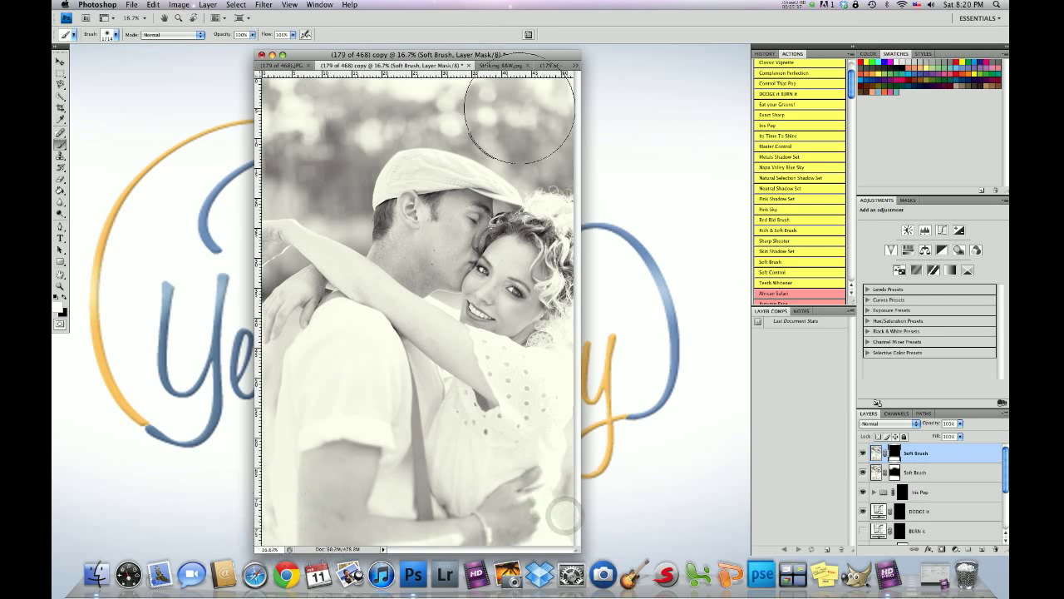
mouse_move(538, 126)
mouse_down()
mouse_move(466, 78)
mouse_move(309, 108)
mouse_move(305, 135)
mouse_move(291, 117)
mouse_move(393, 62)
mouse_up()
mouse_move(551, 109)
mouse_down()
mouse_move(320, 107)
mouse_move(312, 119)
mouse_up()
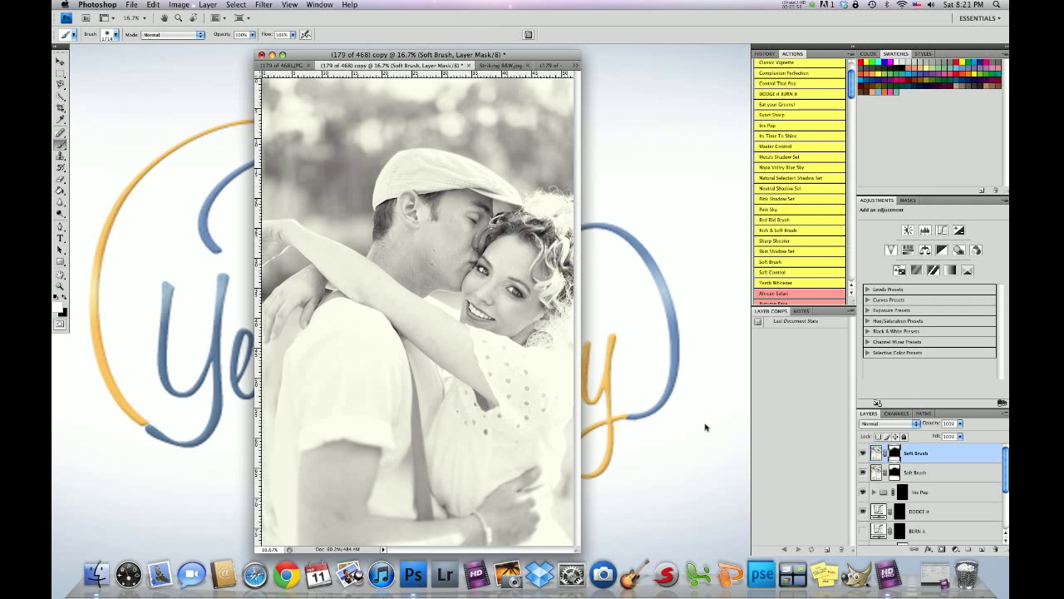
Switch to the "(179 of 468) copy 3" document and duplicate its Background layer.
click(548, 66)
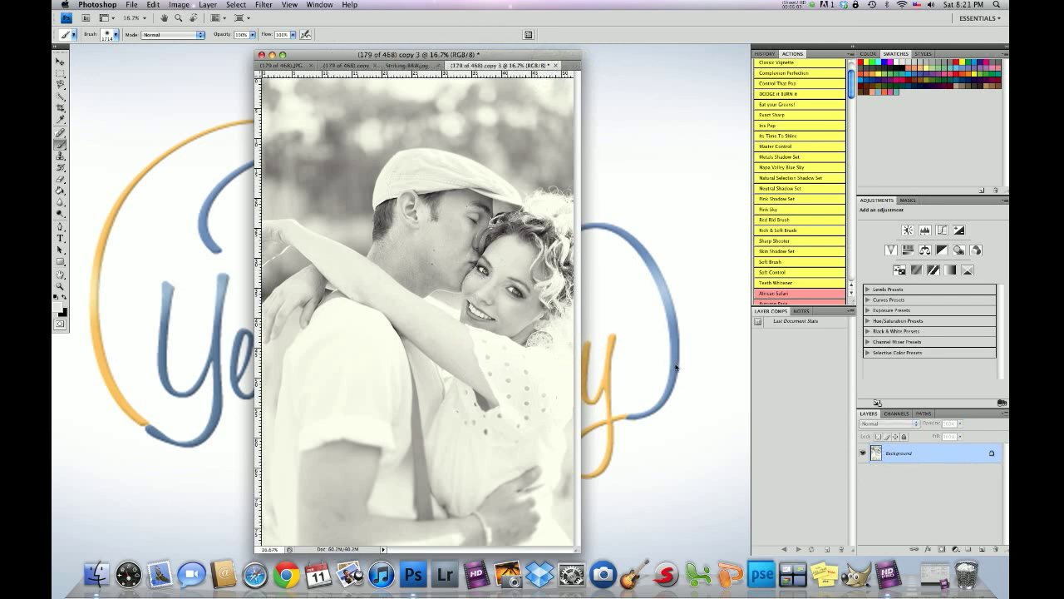
click(114, 34)
drag(145, 60, 124, 59)
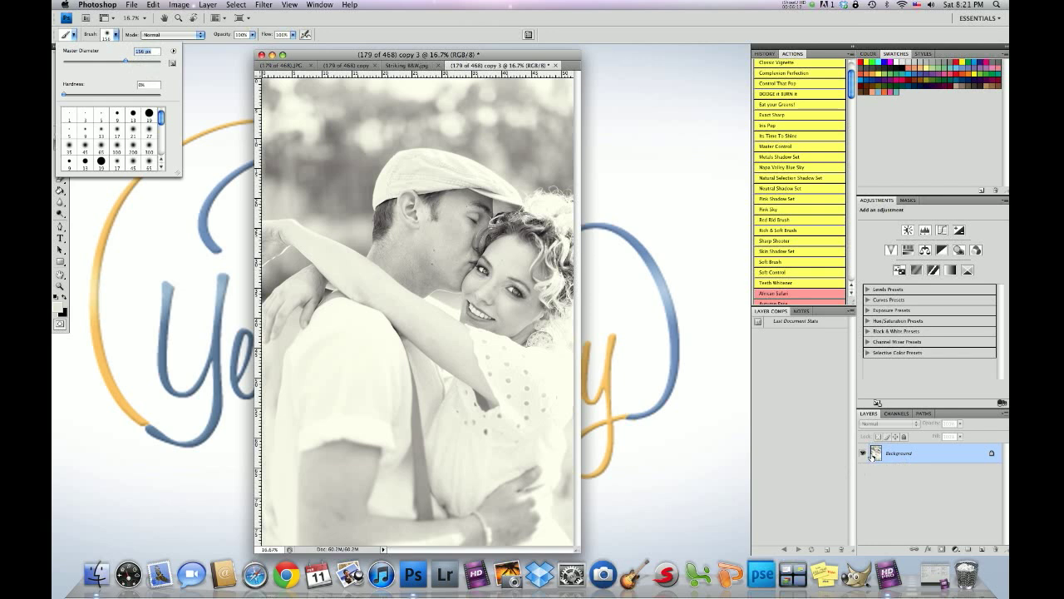
mouse_move(874, 454)
mouse_down()
mouse_move(883, 481)
mouse_move(982, 549)
mouse_up()
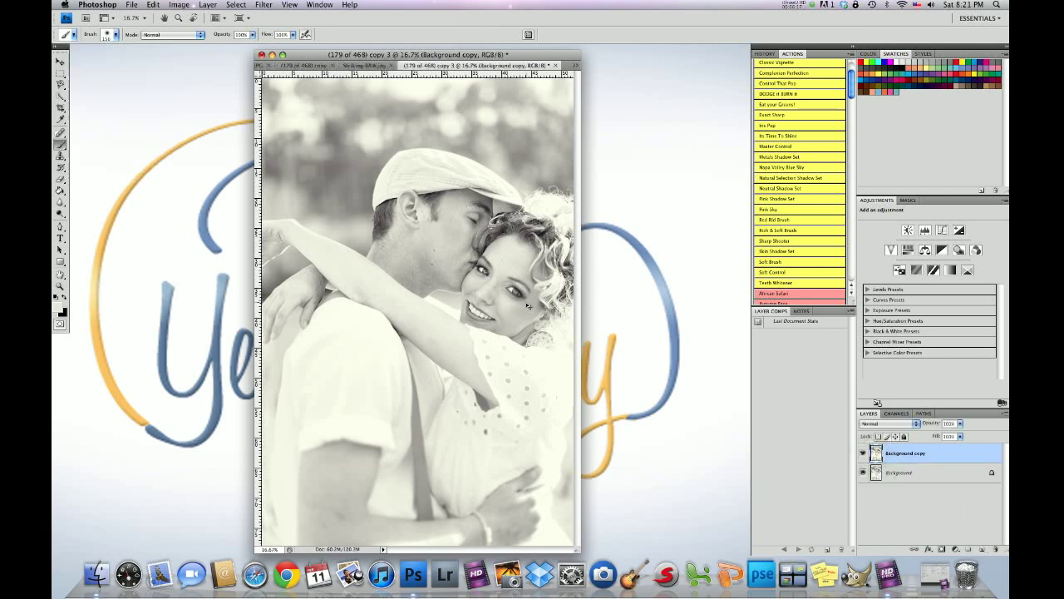
Reduce the soft brush to about 94 px and sample the skin tone just beneath the woman's eye farther from the man.
key(super+equal)
key(super+equal)
key(super+equal)
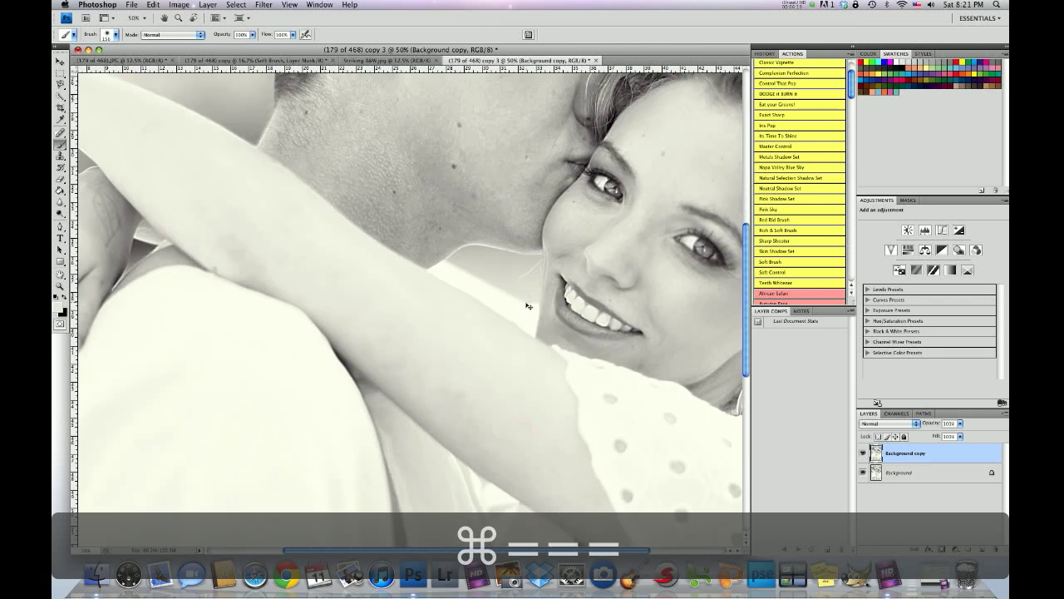
key(super+equal)
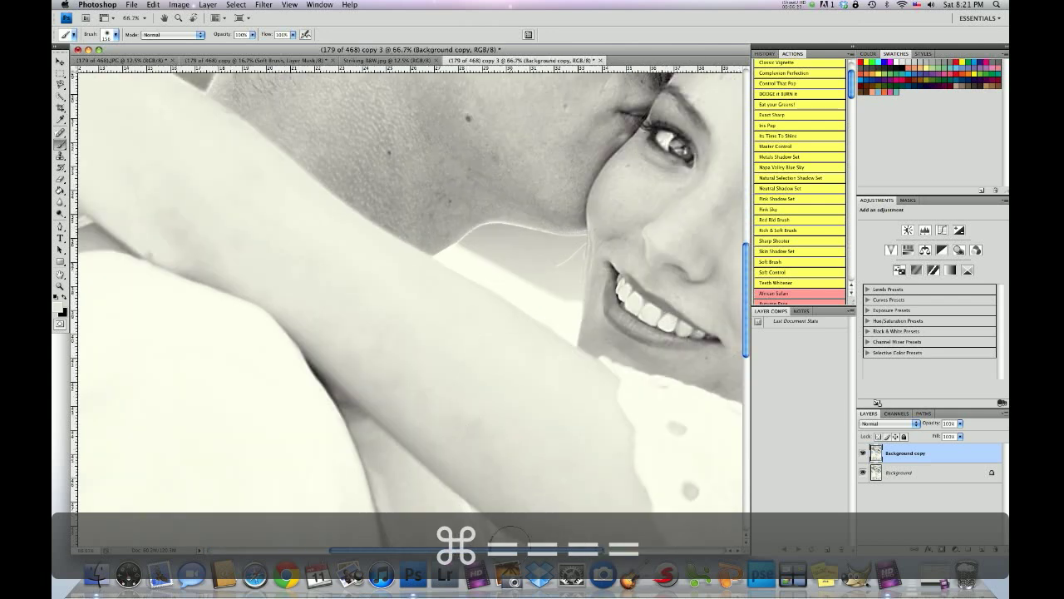
scroll(407, 308, right, 5)
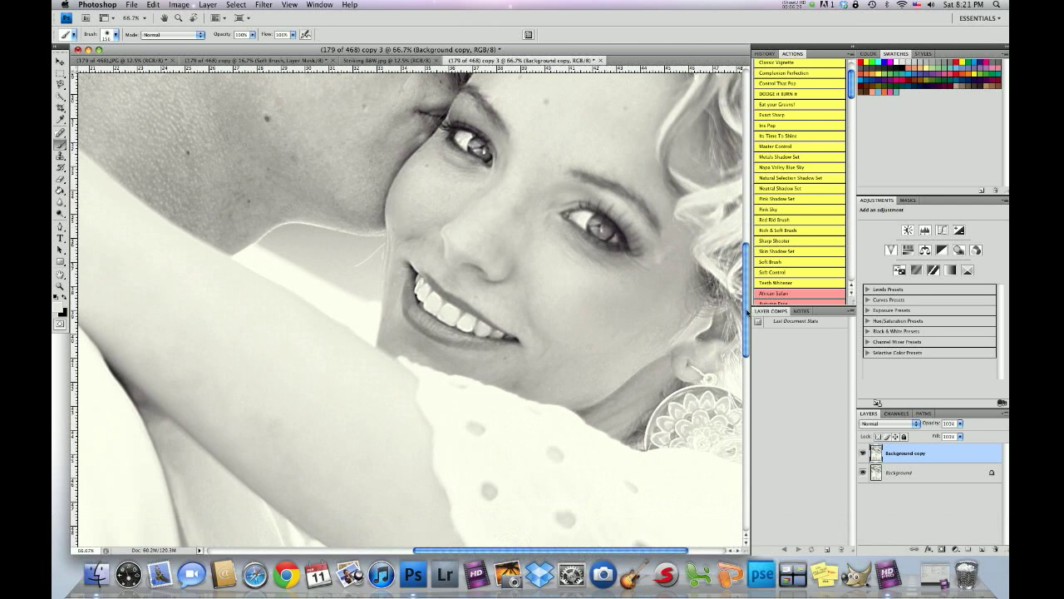
scroll(748, 312, up, 5)
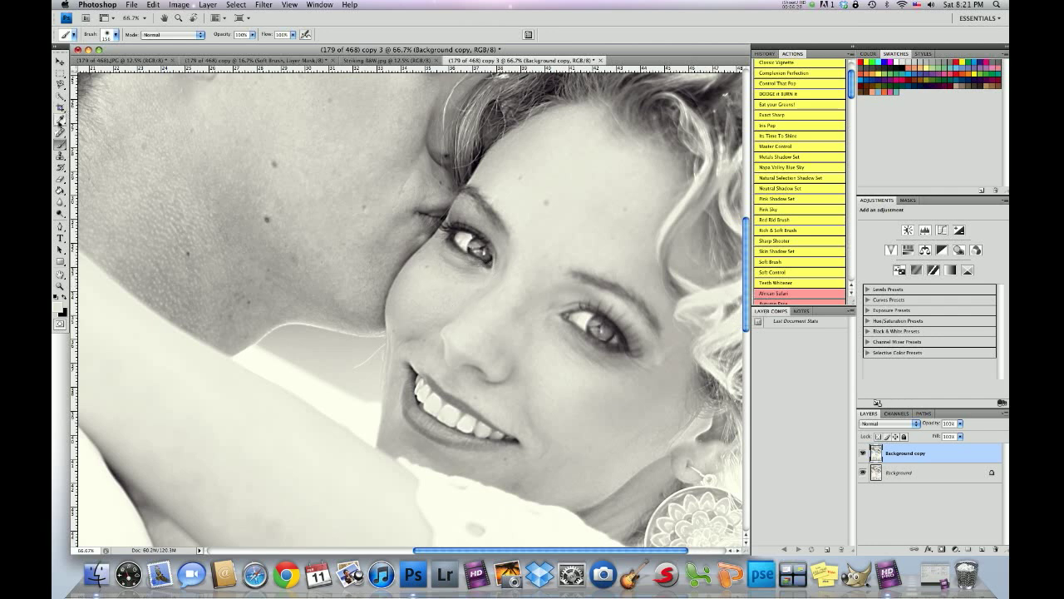
click(108, 39)
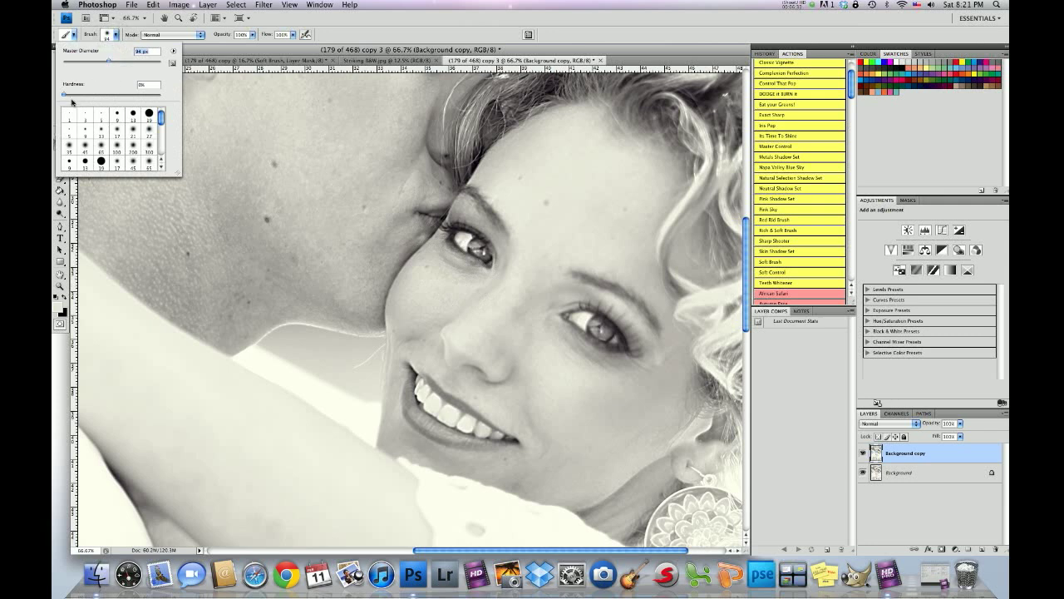
click(187, 52)
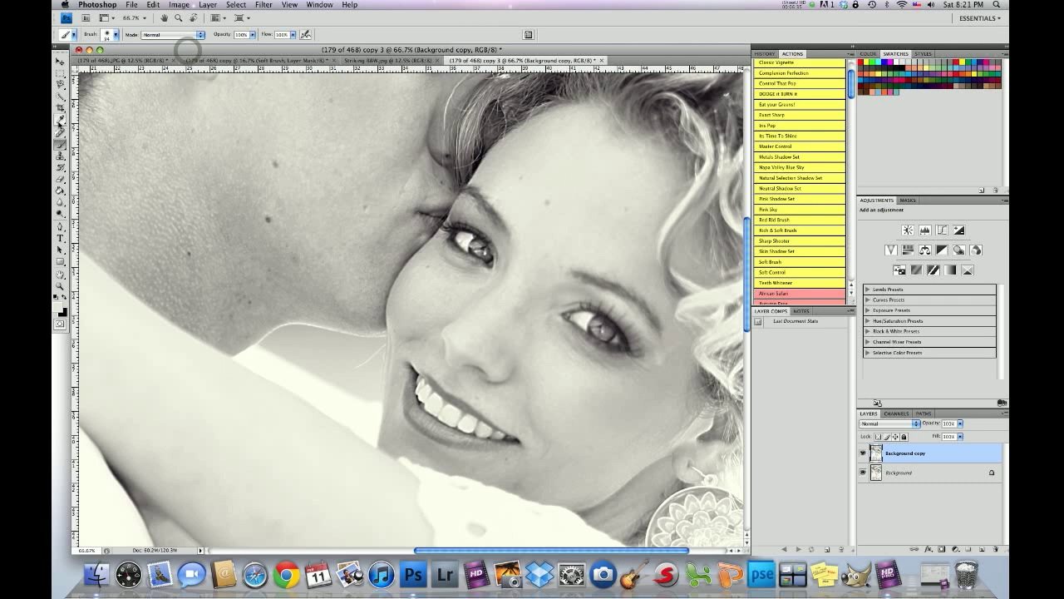
click(60, 121)
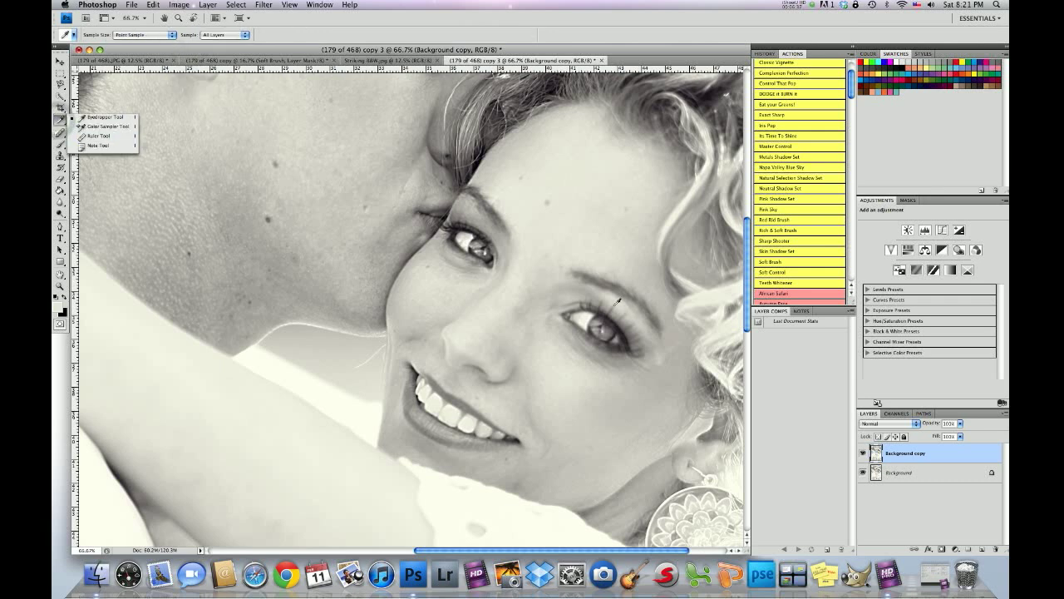
click(563, 356)
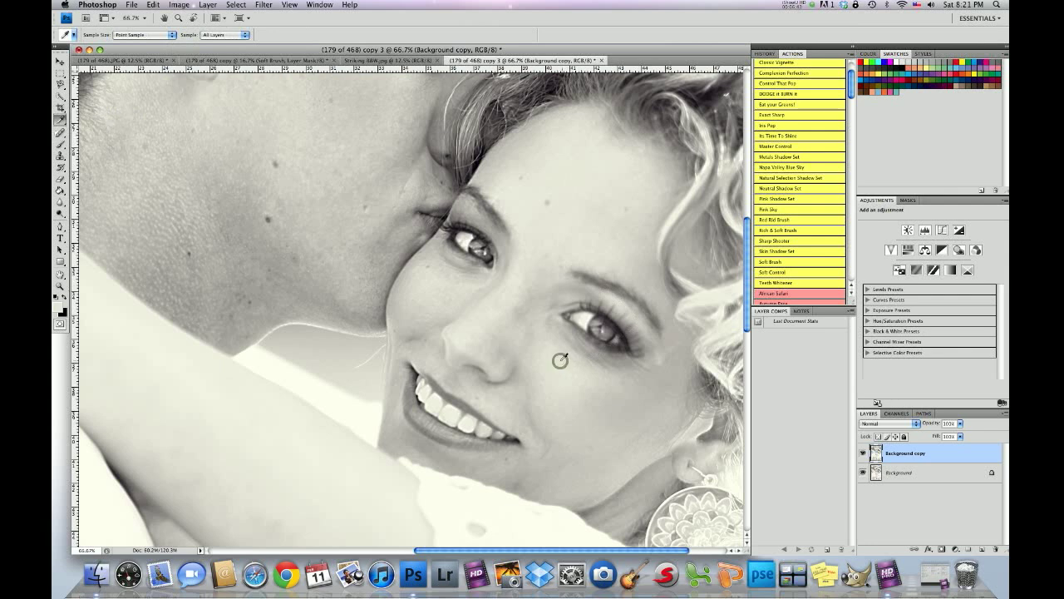
Lower the brush opacity to about 35% and paint the sampled tone over the shadow beneath that eye.
click(60, 145)
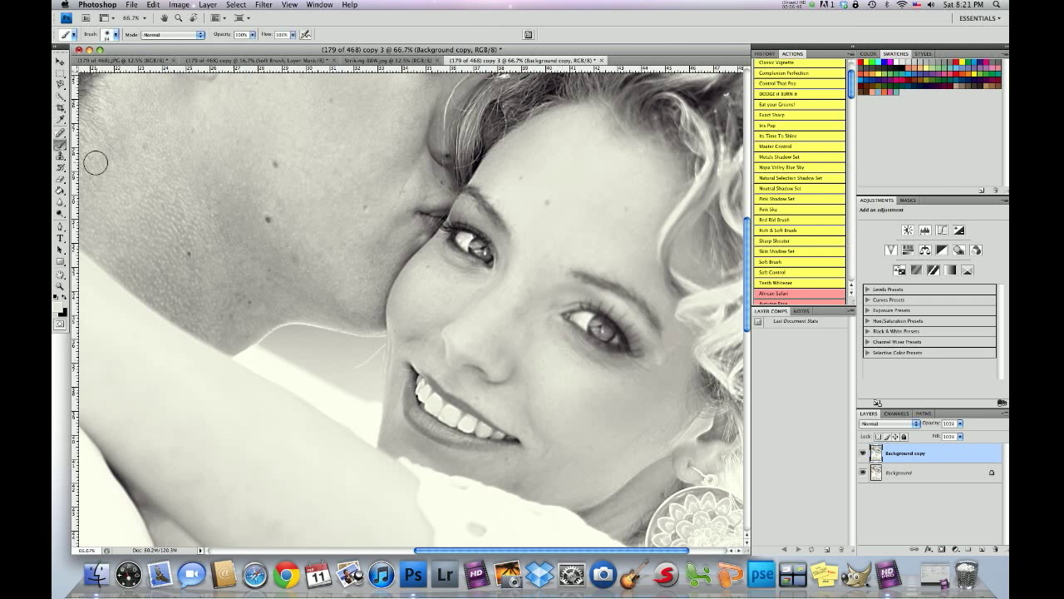
click(251, 35)
drag(253, 46, 226, 46)
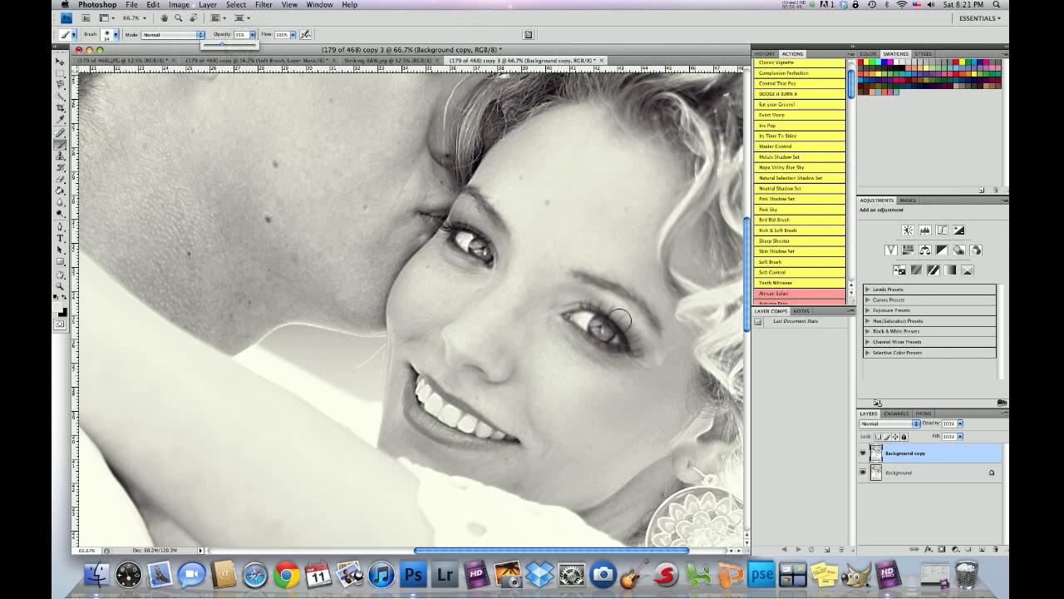
click(554, 337)
drag(558, 341, 588, 356)
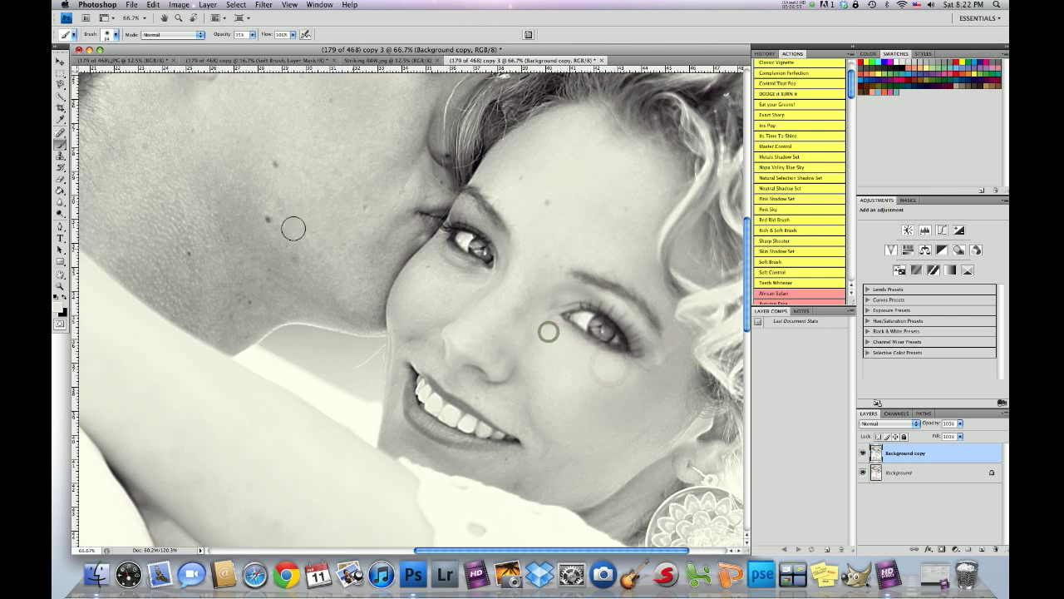
Sample the skin below the woman's eye nearest the man and paint over the shadow under it.
click(60, 120)
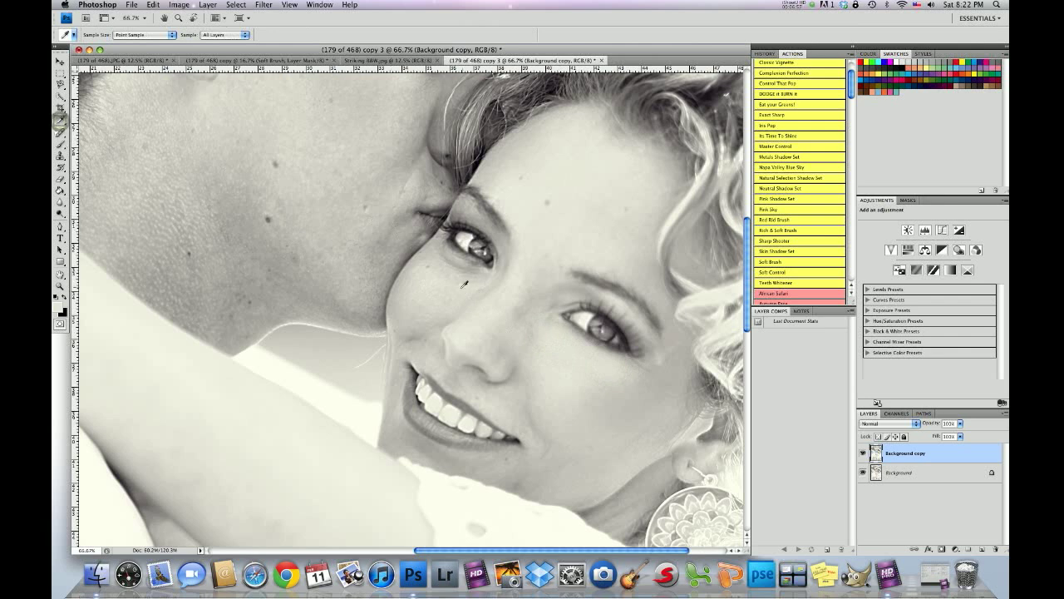
key(b)
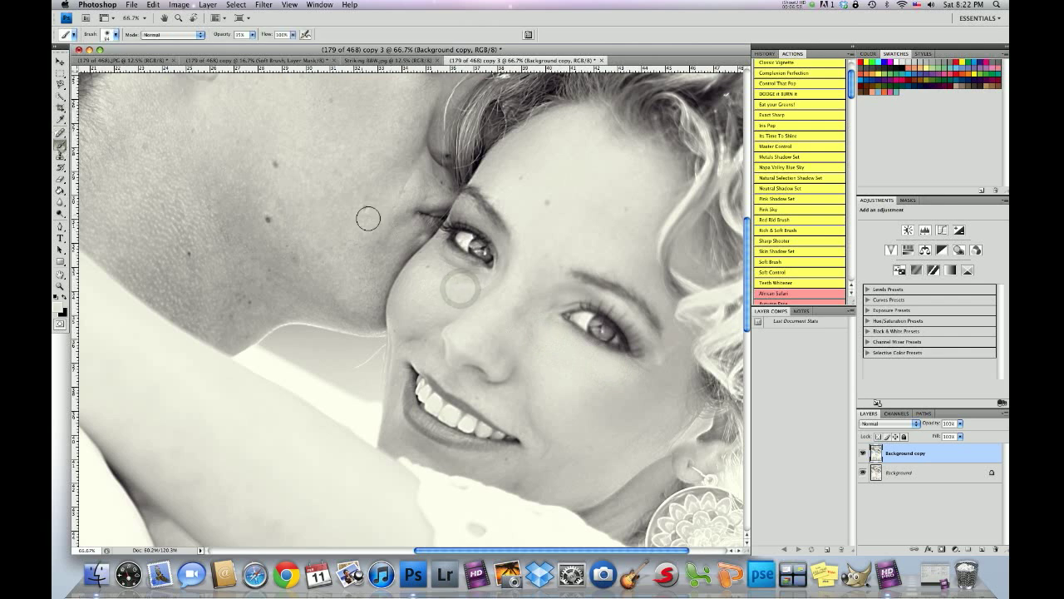
mouse_move(465, 273)
mouse_down()
mouse_move(447, 261)
mouse_move(474, 277)
mouse_move(444, 257)
mouse_move(475, 275)
mouse_move(453, 268)
mouse_move(465, 276)
mouse_up()
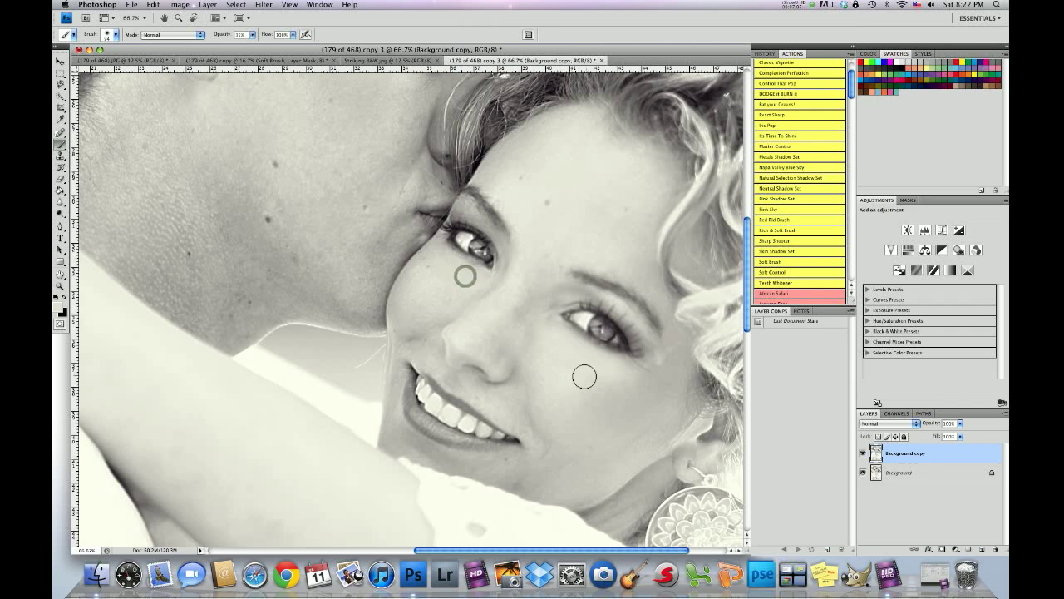
Sample the skin of the woman's cheek nearest the man and enlarge the soft brush for evening out that cheek.
key(super+minus)
key(super+minus)
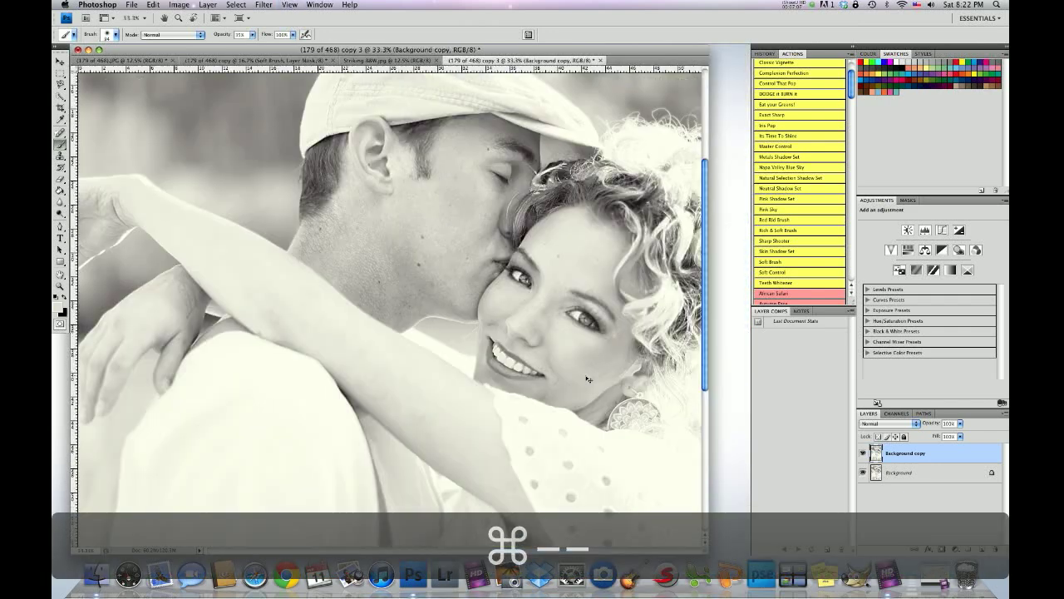
key(super+minus)
key(super+minus)
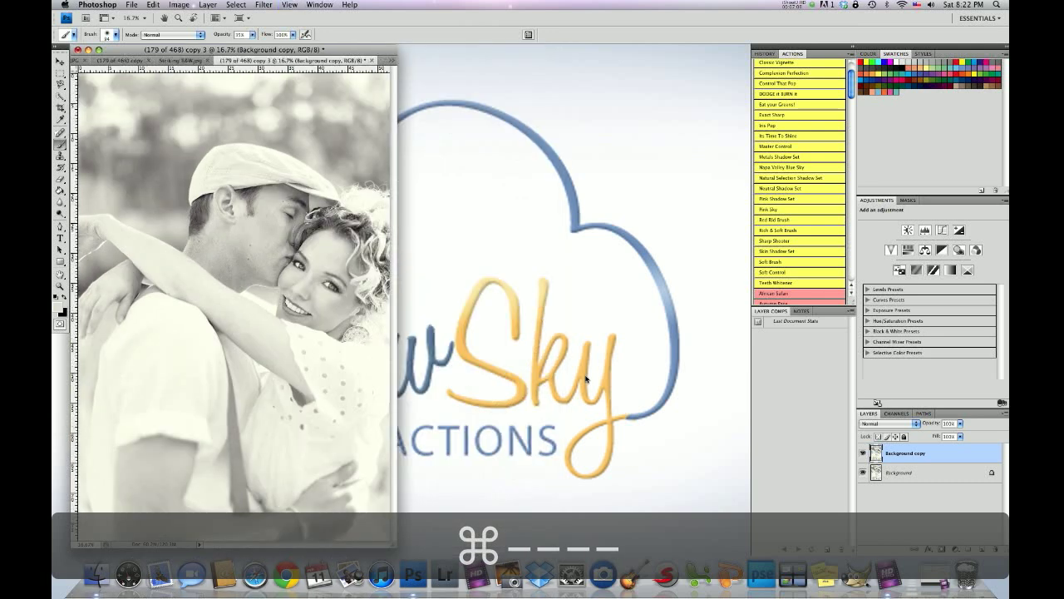
key(i)
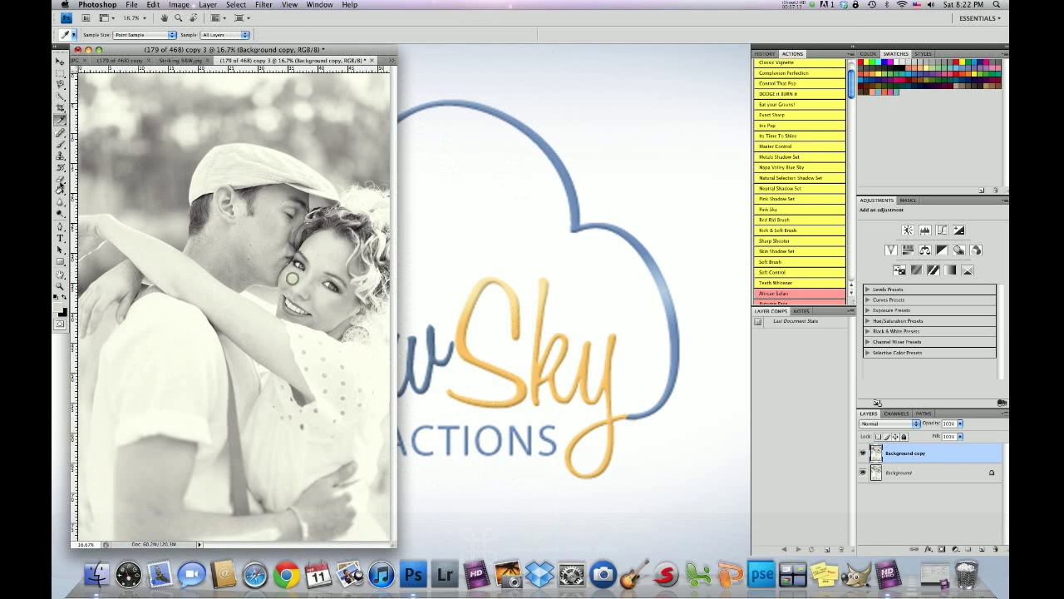
key(b)
click(114, 34)
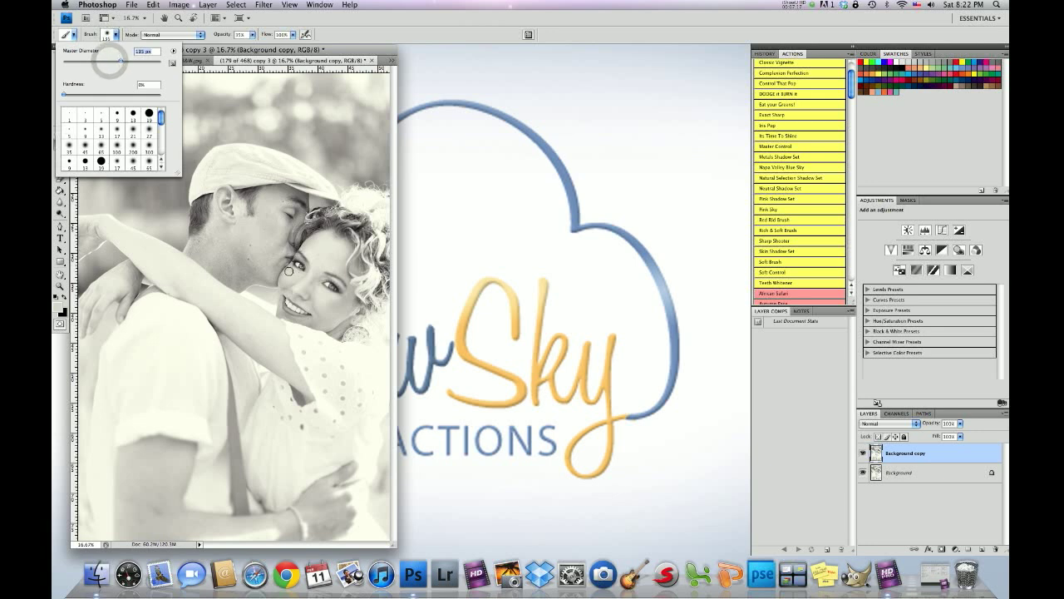
key(Return)
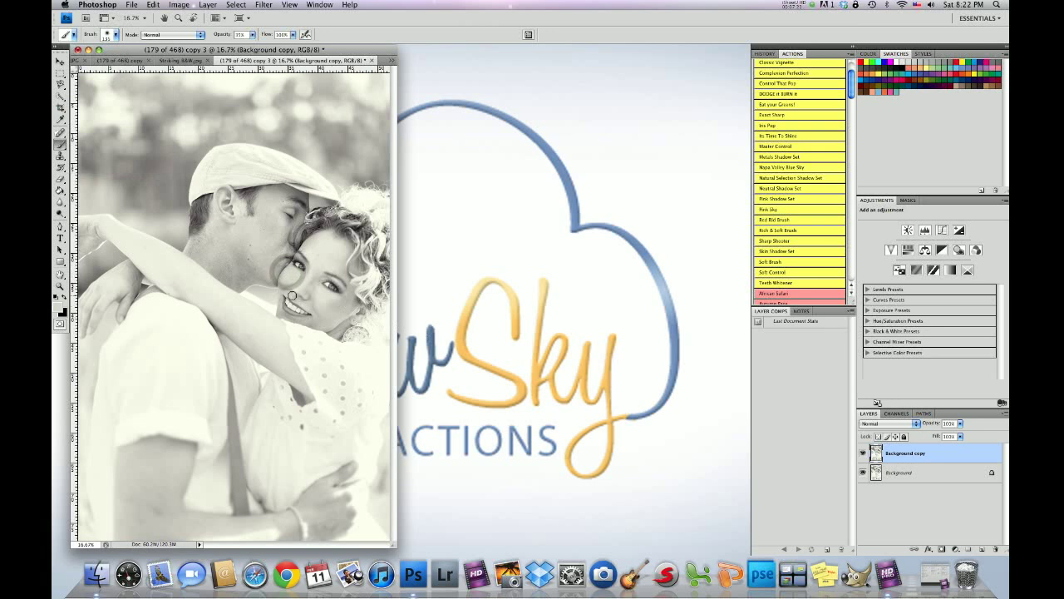
Sample the skin on the woman's other cheek and paint over it to even out the tone.
click(60, 118)
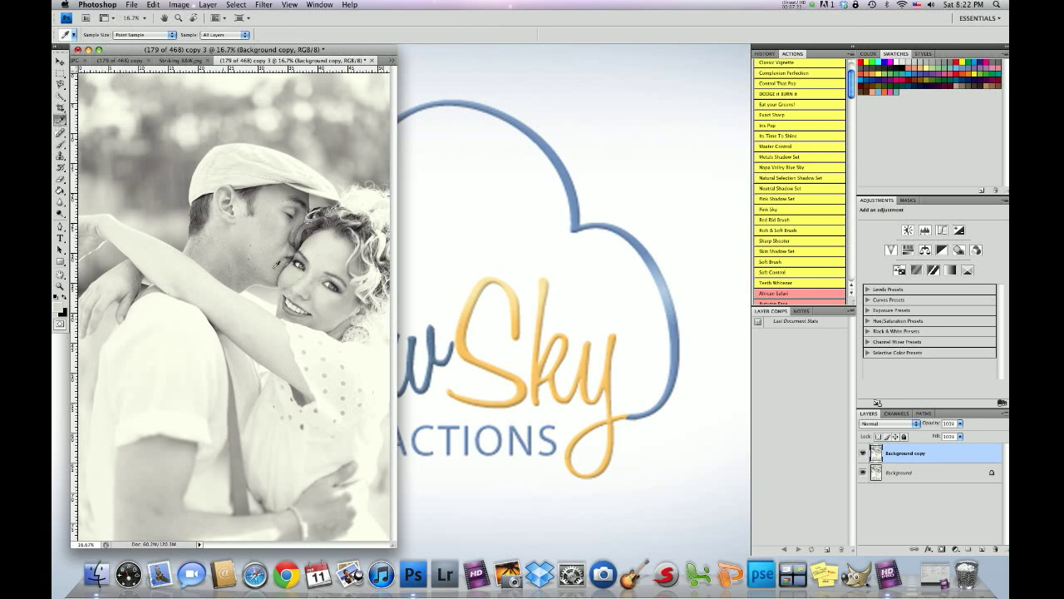
click(324, 300)
key(b)
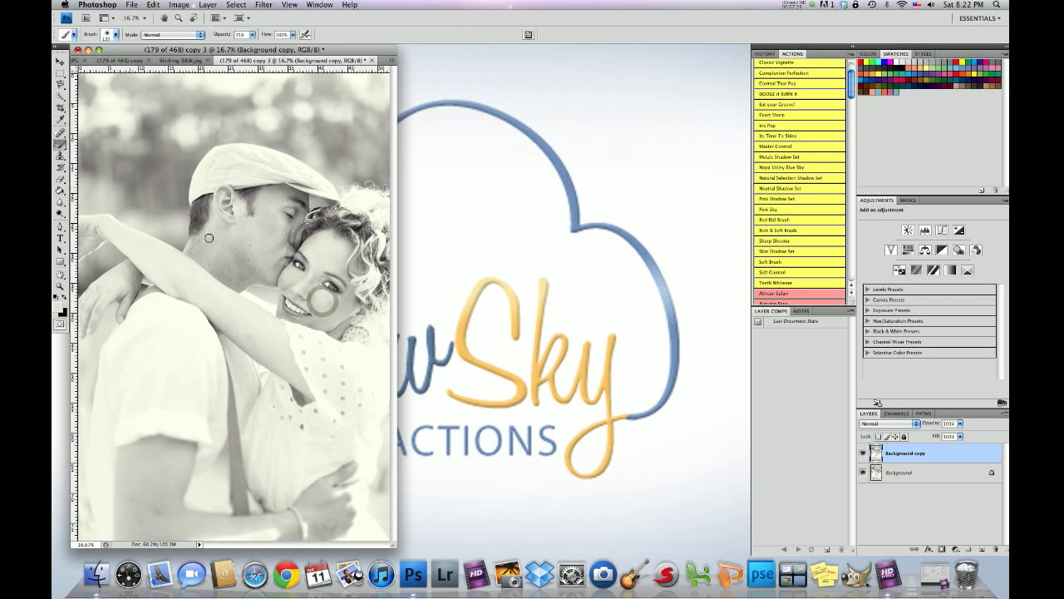
click(319, 292)
Compare the retouched photo with the Striking B&W.jpg document and view that document's edit history.
drag(257, 49, 451, 67)
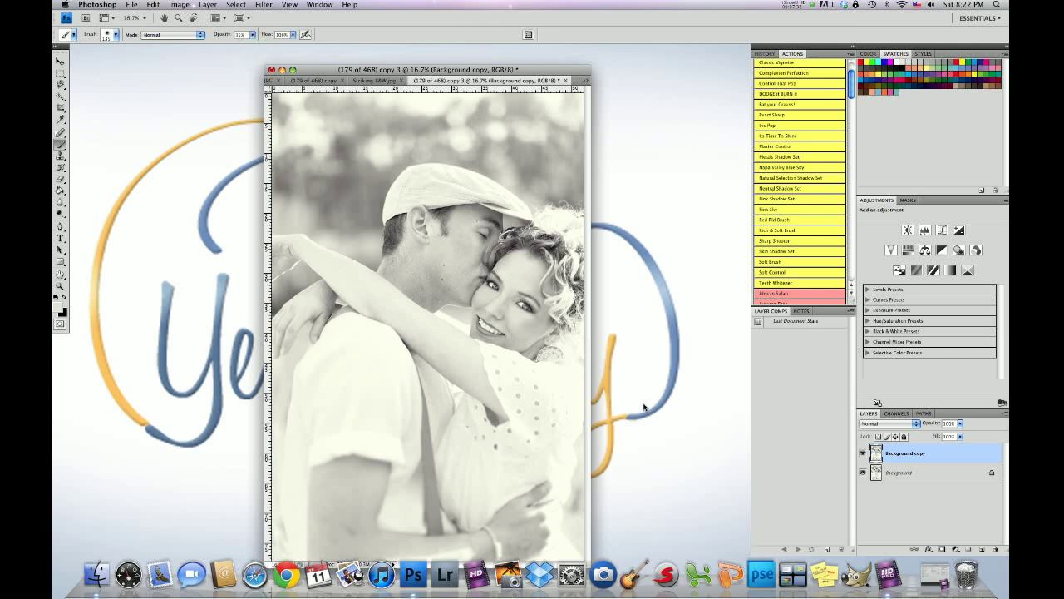
key(super+minus)
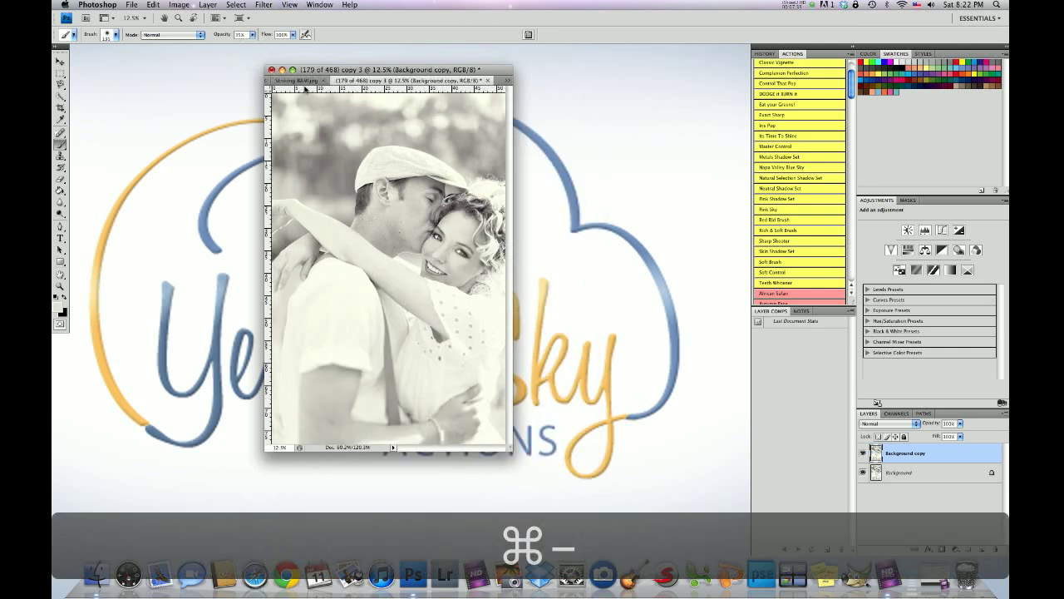
click(299, 80)
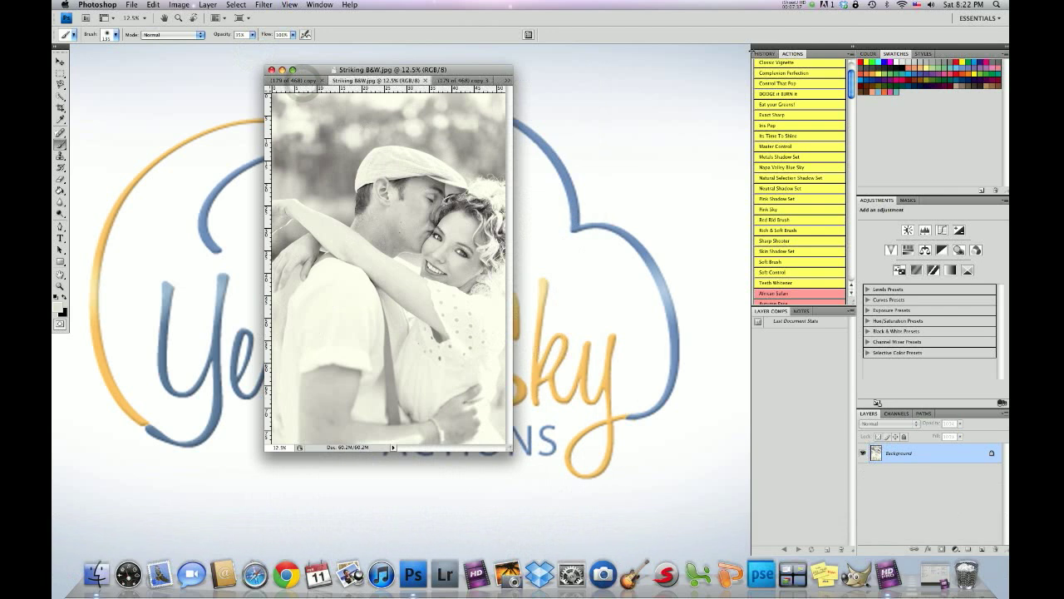
click(759, 53)
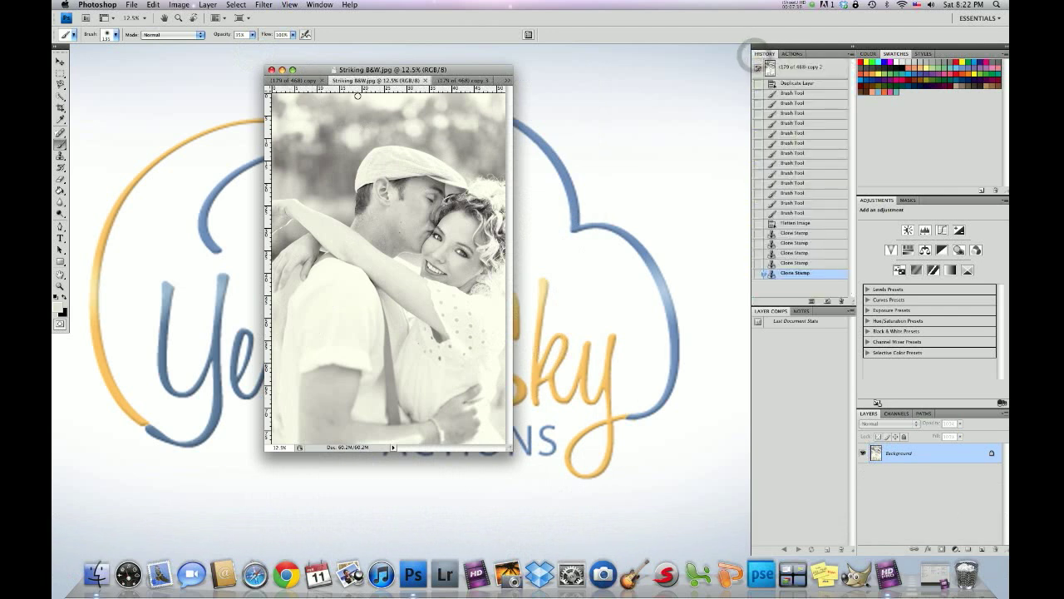